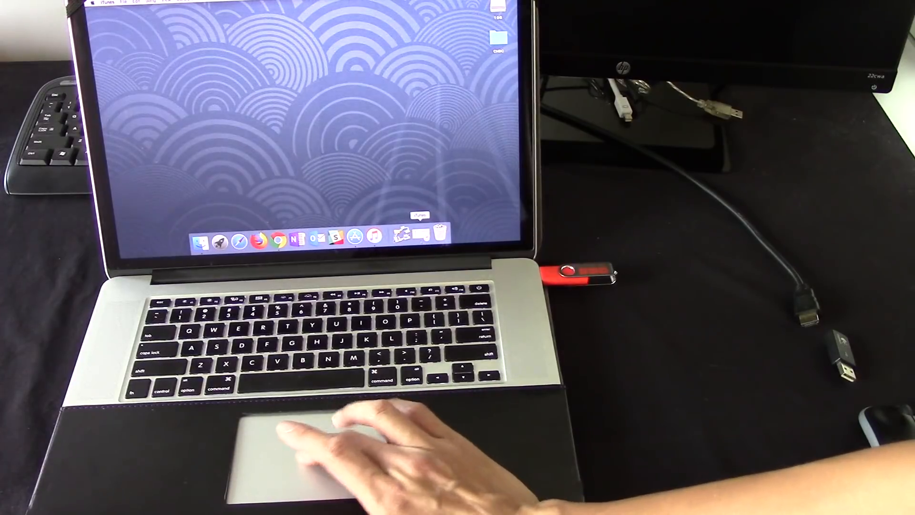
- Open iTunes and bring its music library window to the front
click(374, 236)
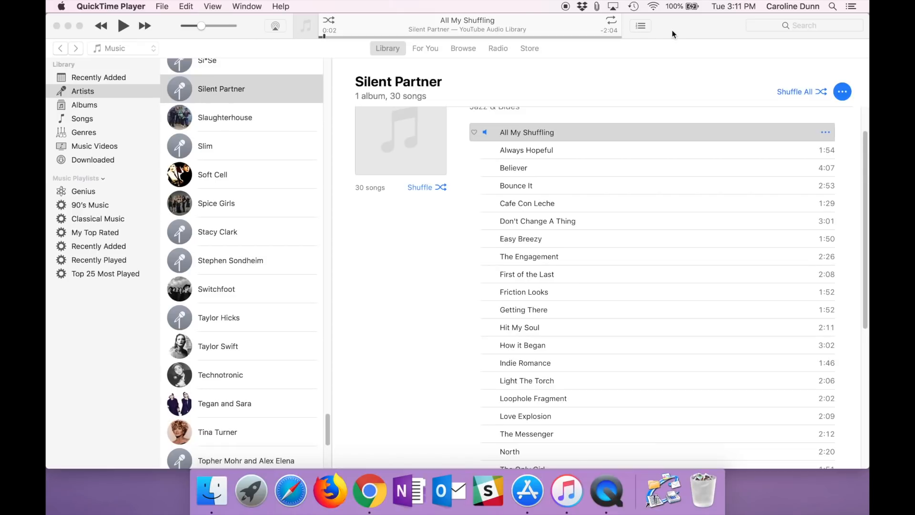
click(671, 30)
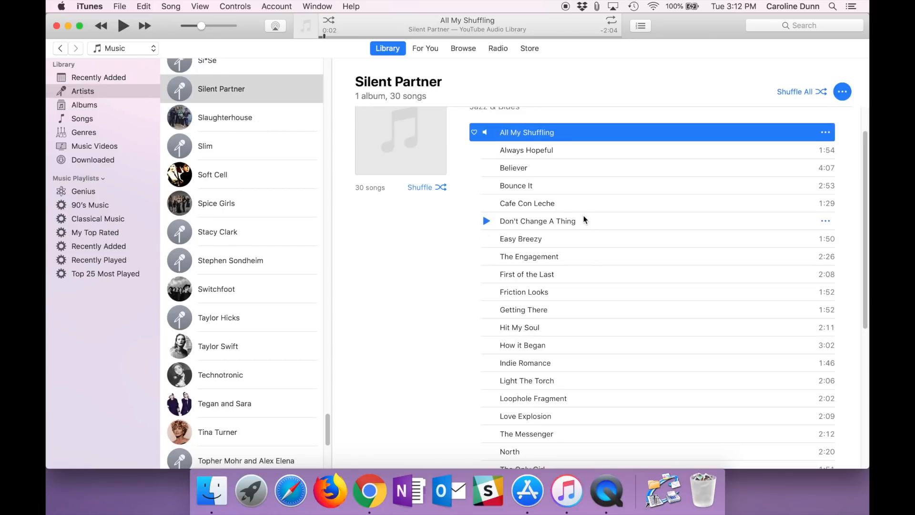
click(124, 7)
mouse_move(139, 83)
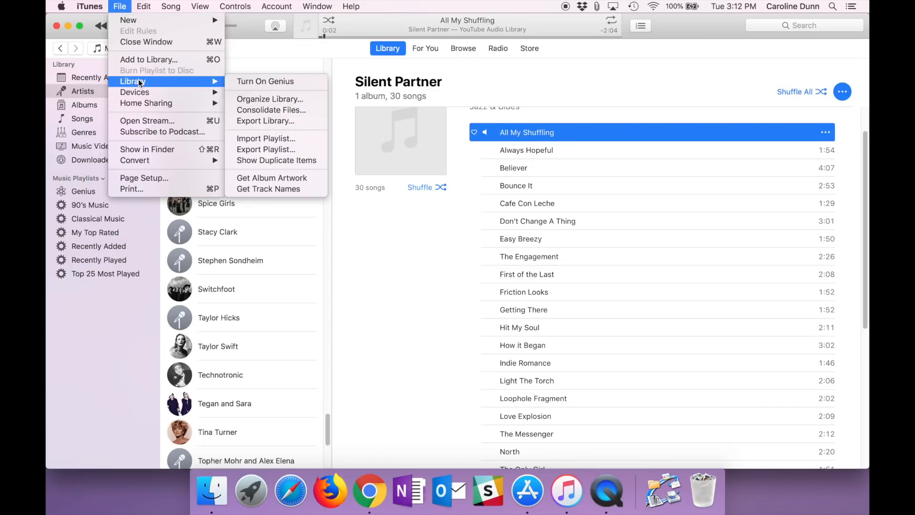
click(253, 99)
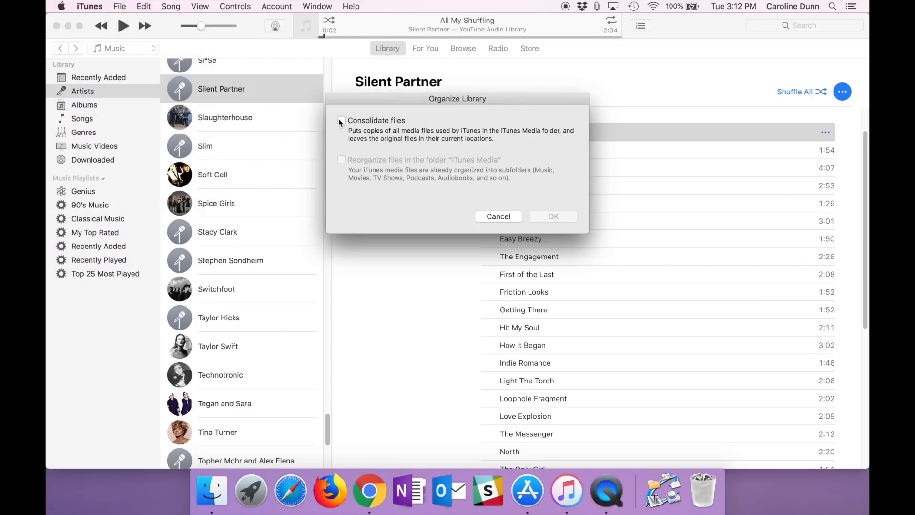
click(341, 120)
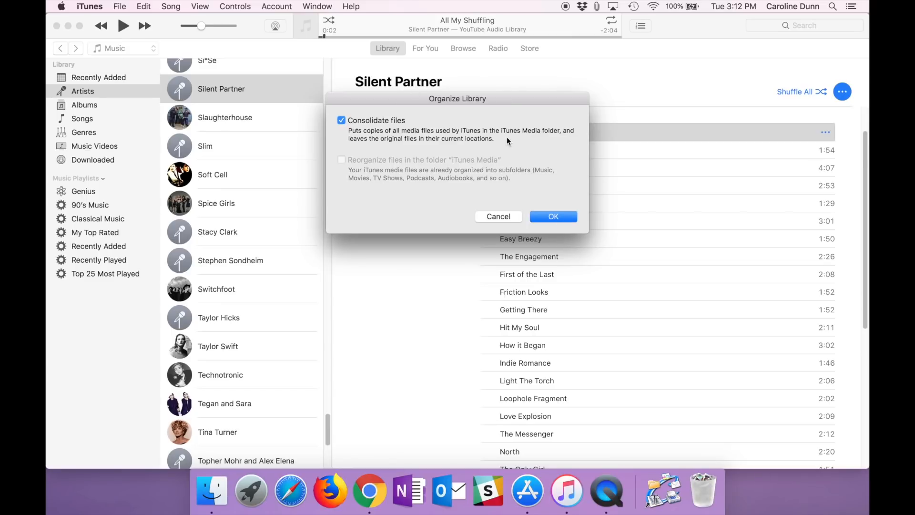
click(507, 217)
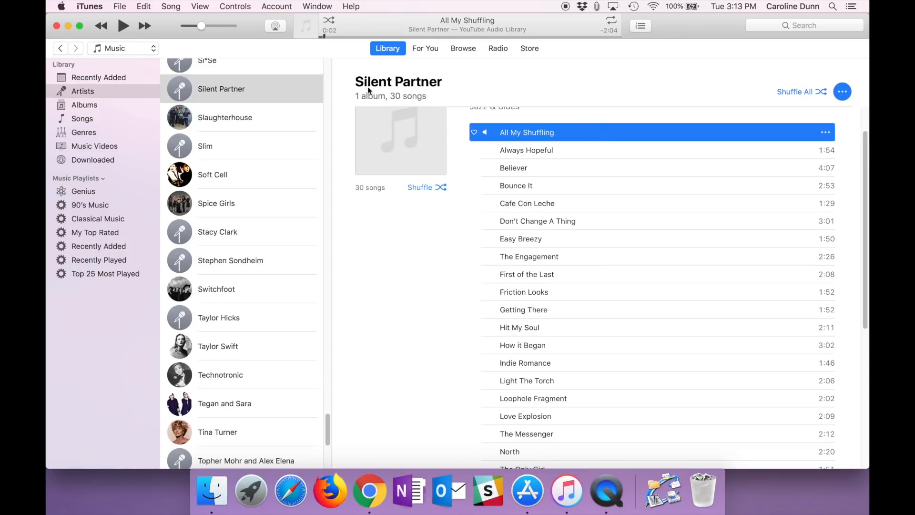
- Reveal the file of the song All My Shuffling in Finder
scroll(537, 136, up, 2)
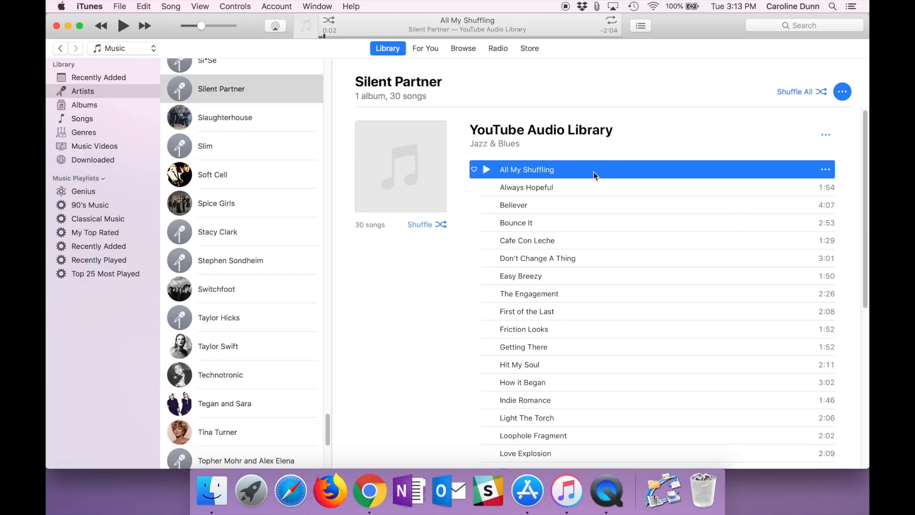
click(827, 170)
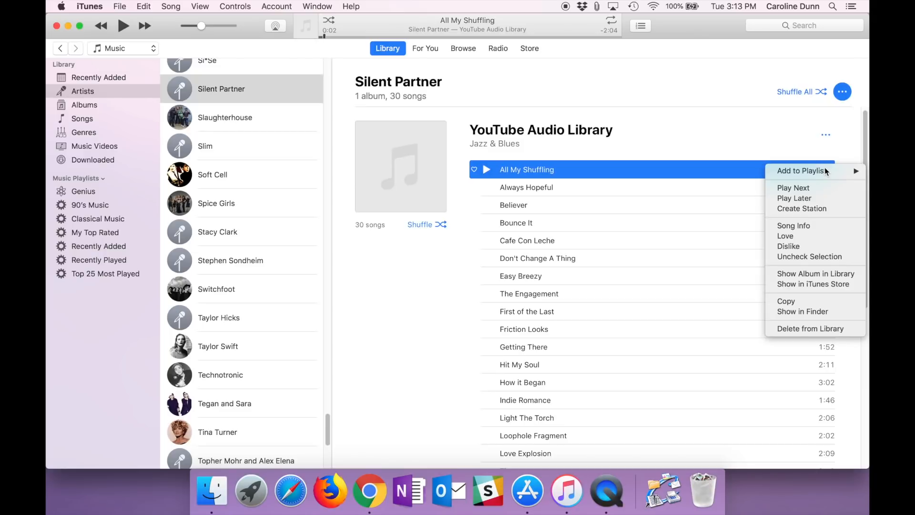
click(817, 311)
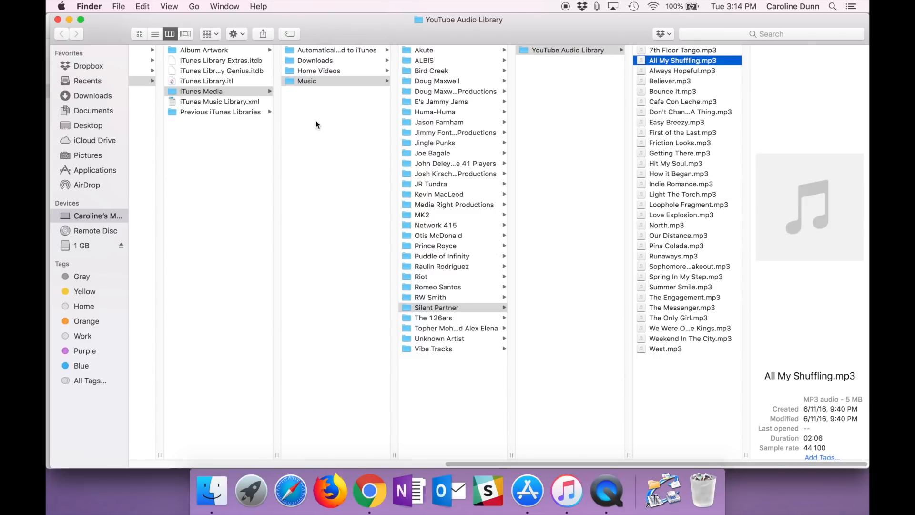
- Copy all artist folders, from Akute to Vibe Tracks, out of the iTunes Media Music folder onto the 1 GB drive
click(436, 462)
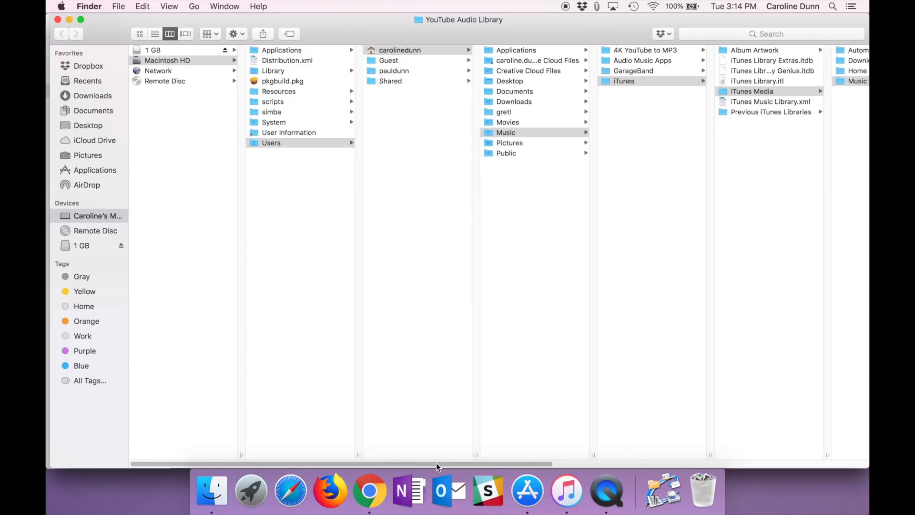
drag(436, 462, 665, 444)
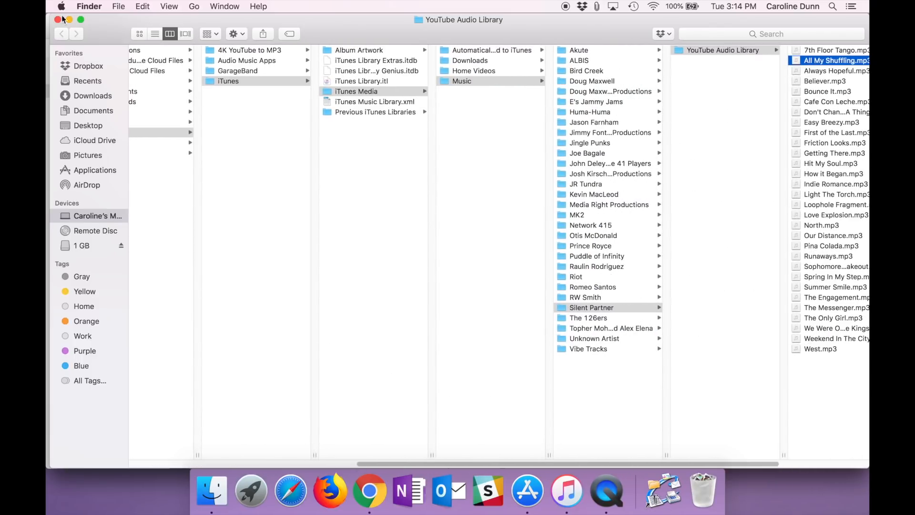
click(484, 82)
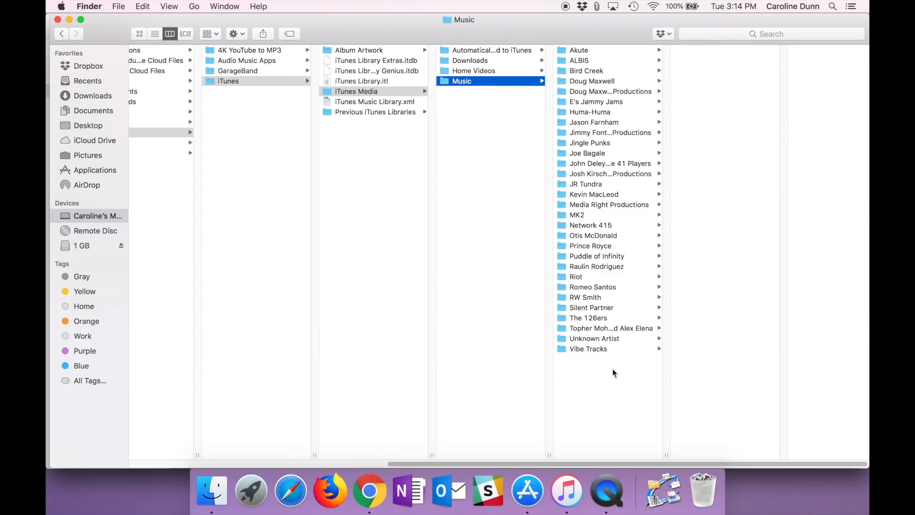
click(594, 133)
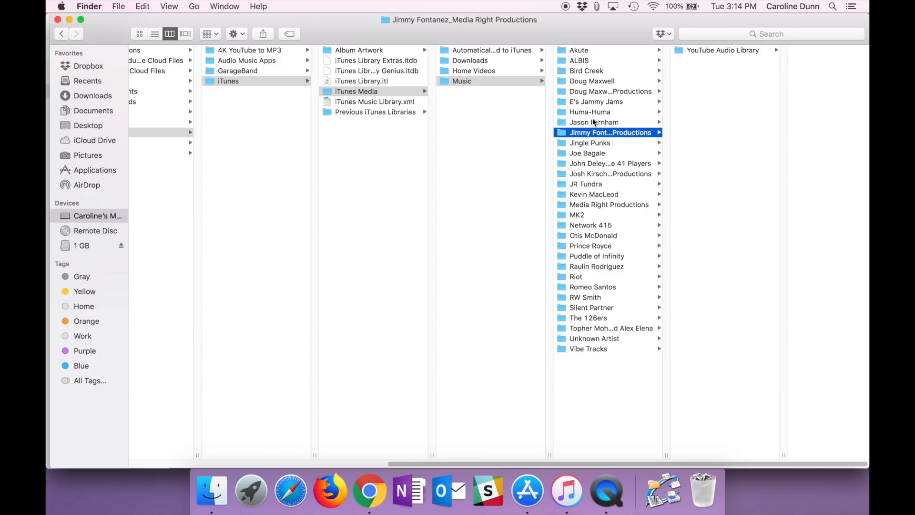
click(587, 51)
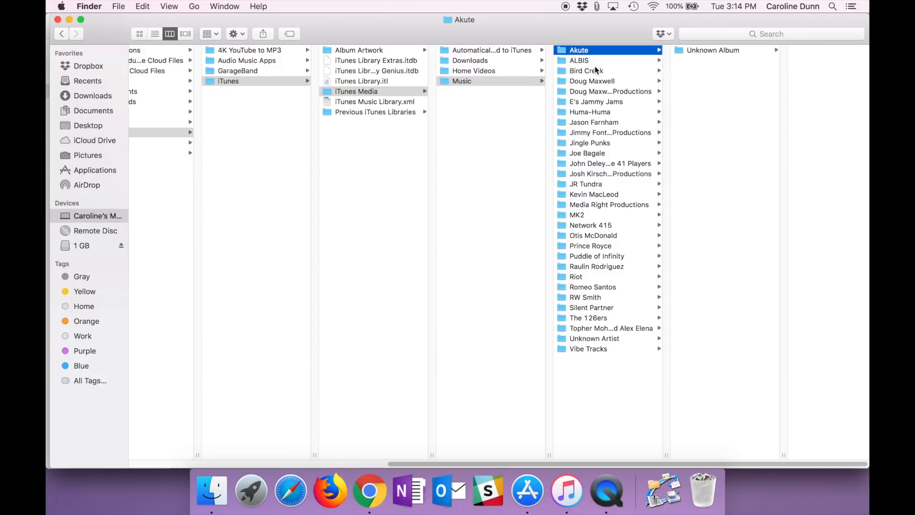
shift+click(603, 350)
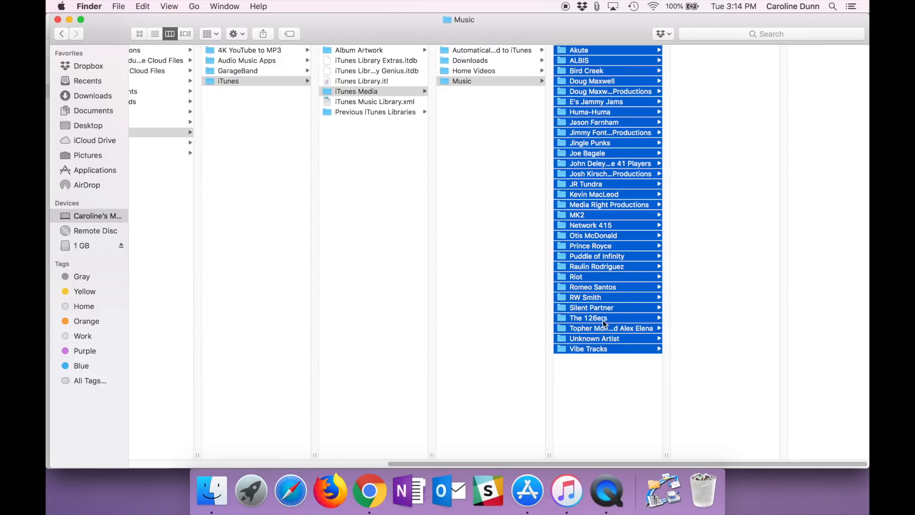
drag(584, 123, 86, 246)
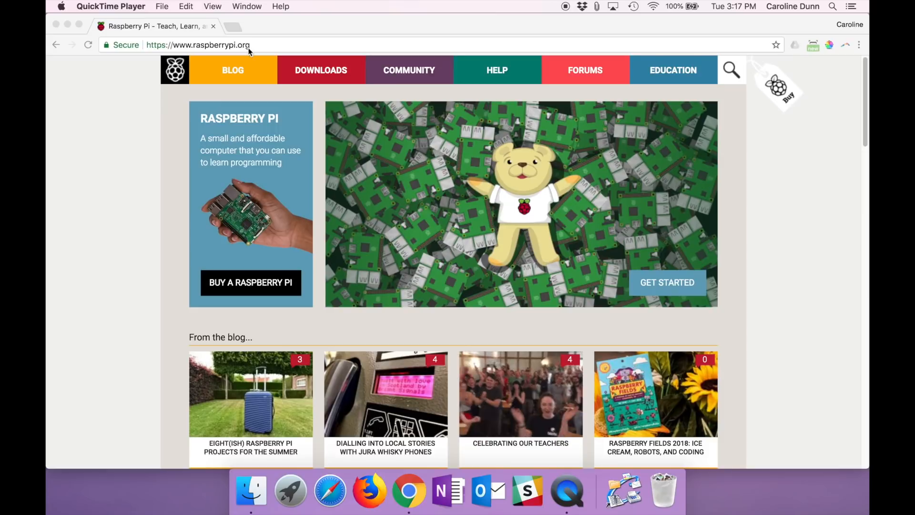
click(251, 46)
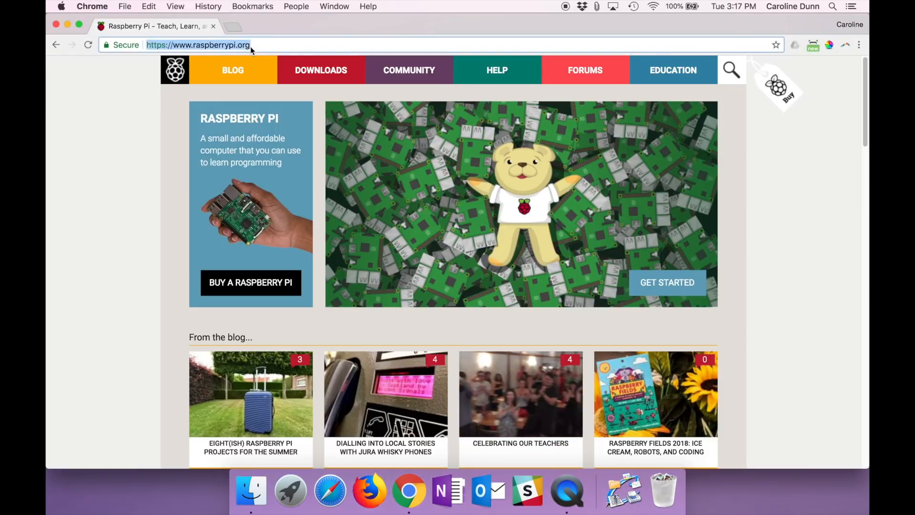
key(Return)
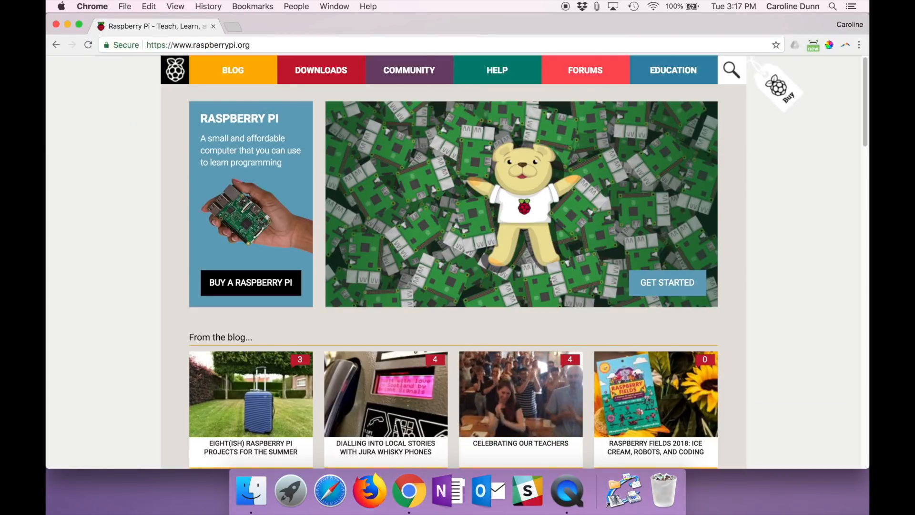
click(302, 76)
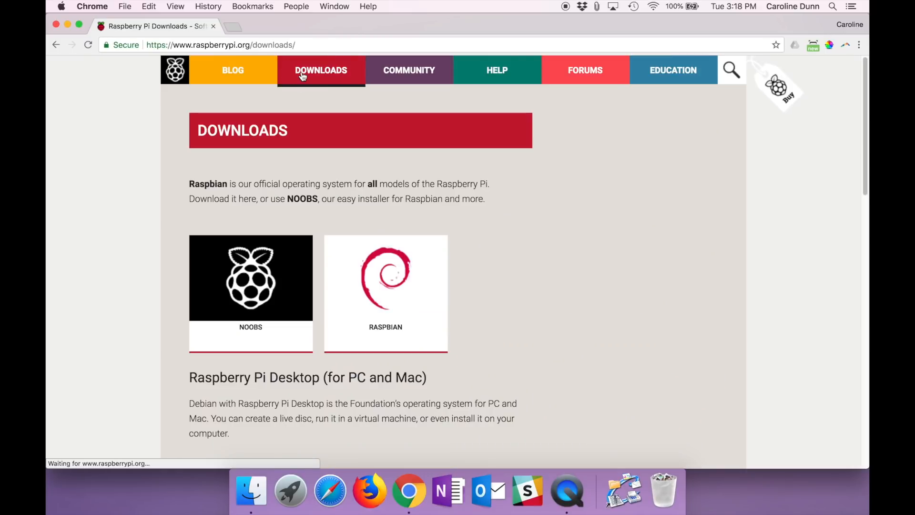
click(393, 285)
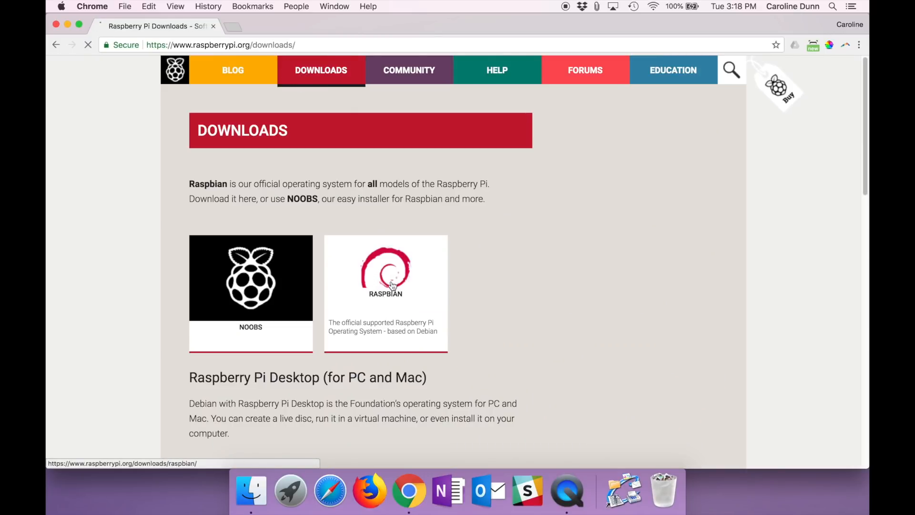
- Download the ZIP image of Raspbian Stretch with Desktop and dismiss the download bar
scroll(394, 285, down, 10)
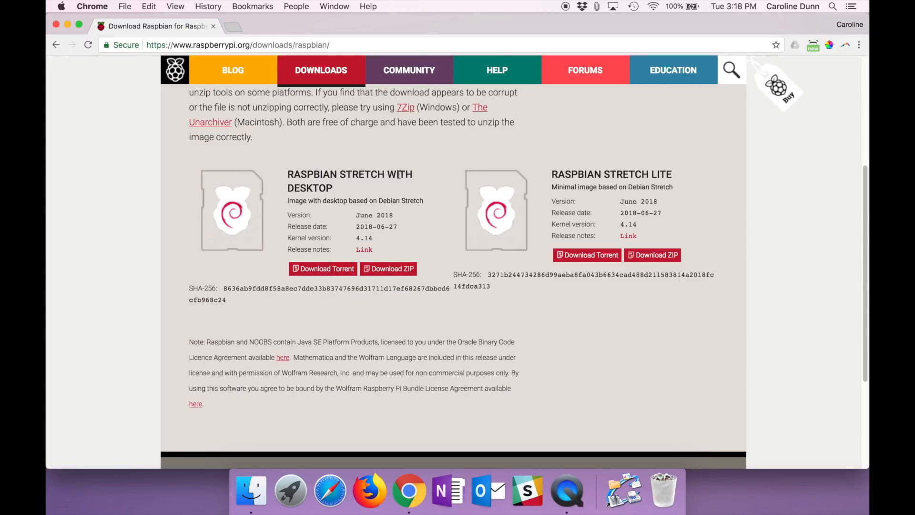
click(391, 271)
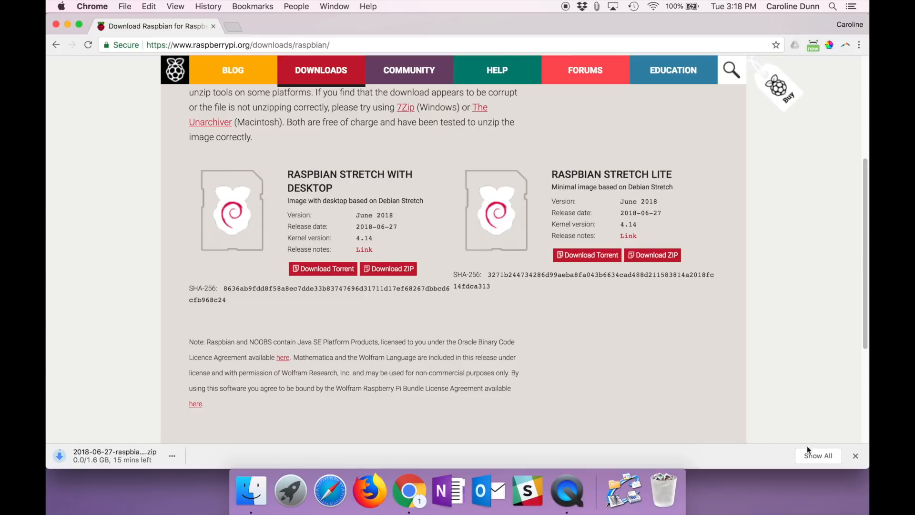
click(854, 455)
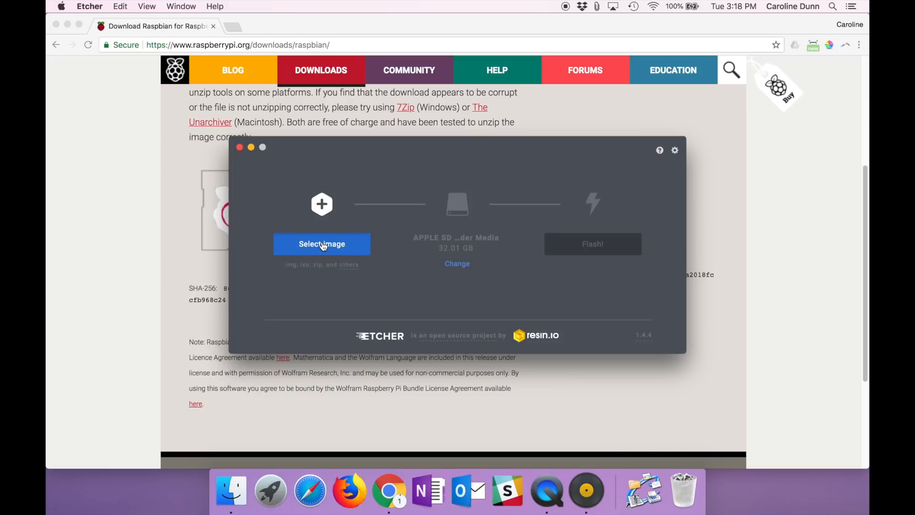
- Switch to Etcher and choose the 2018-06 Raspbian Stretch ZIP archive from the Downloads folder as the image
click(323, 245)
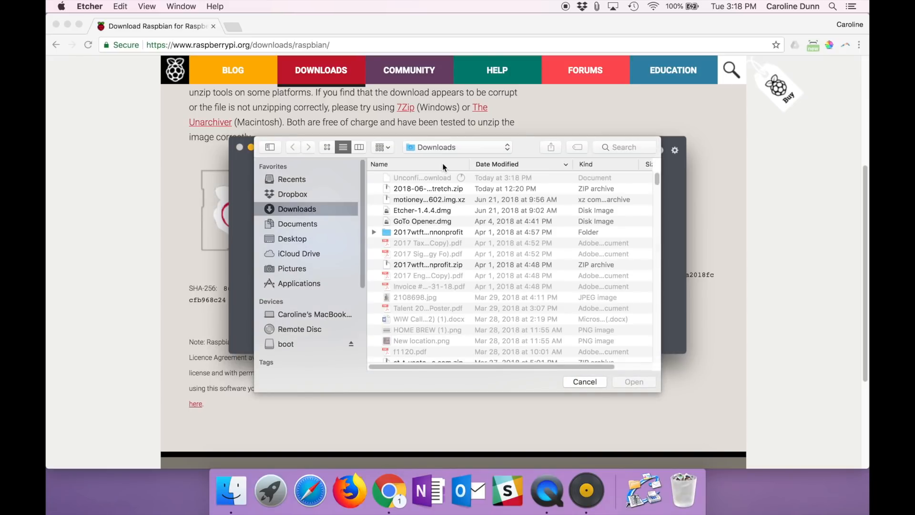
click(595, 164)
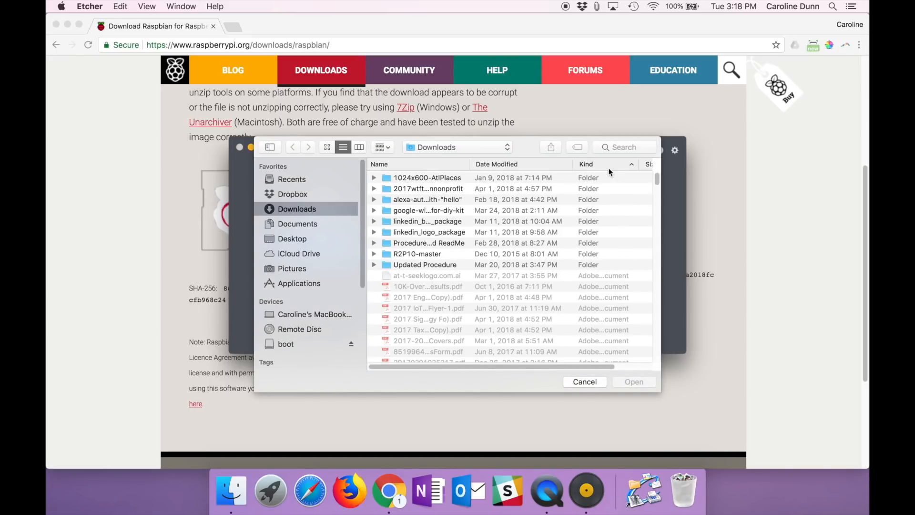
click(527, 165)
click(424, 191)
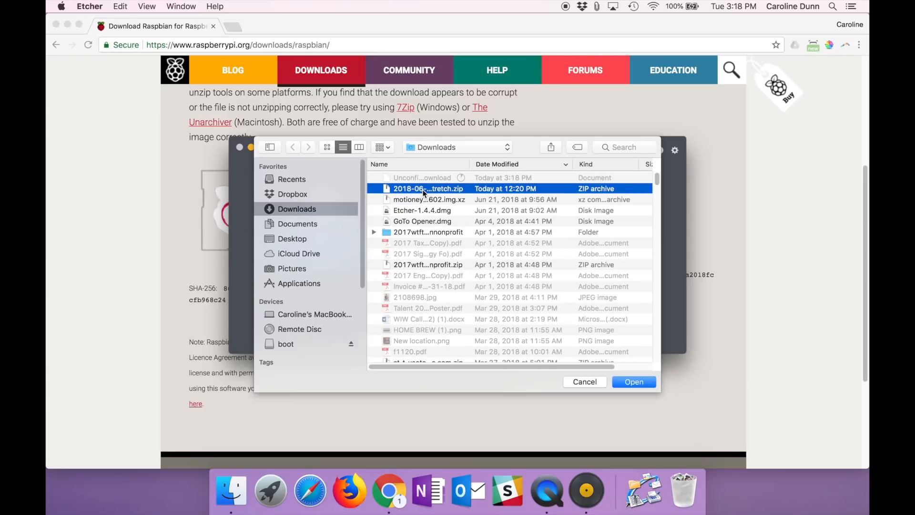
click(632, 381)
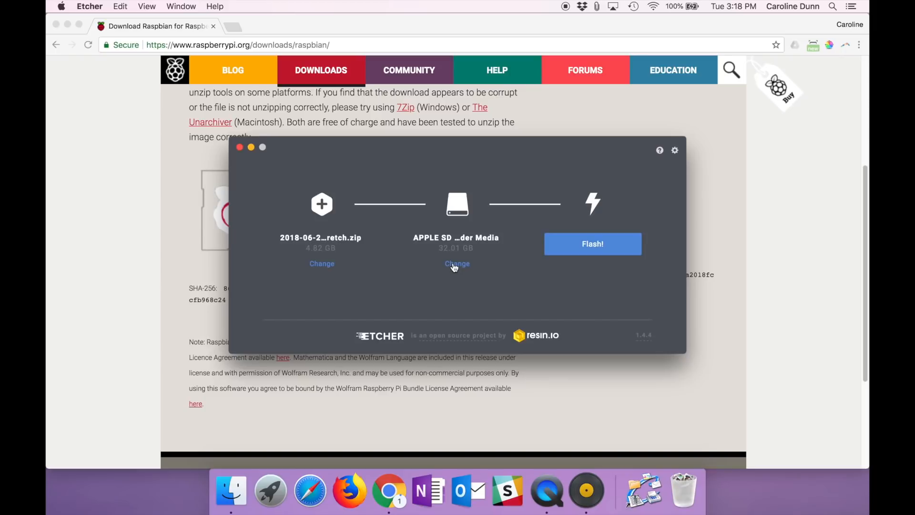
- Confirm the 32.01 GB APPLE SD Card Reader Media as the target drive and start flashing the image
click(454, 265)
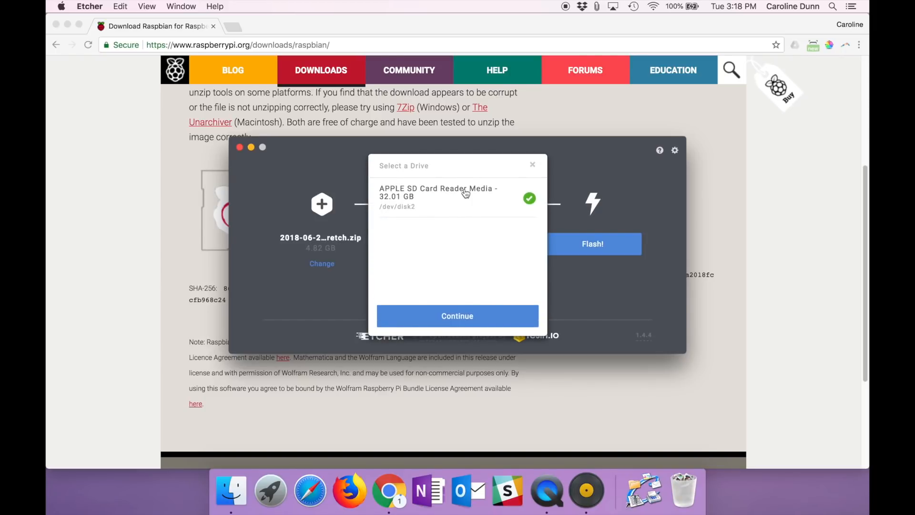
click(459, 315)
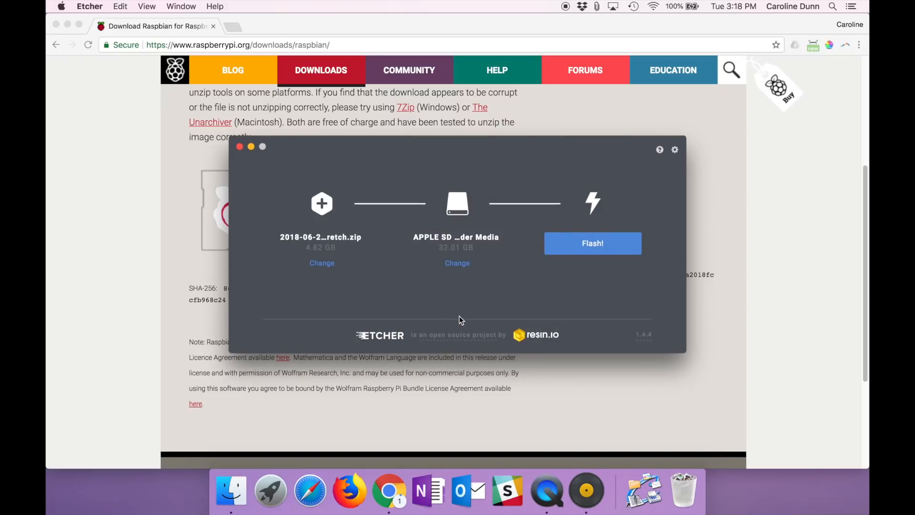
click(604, 248)
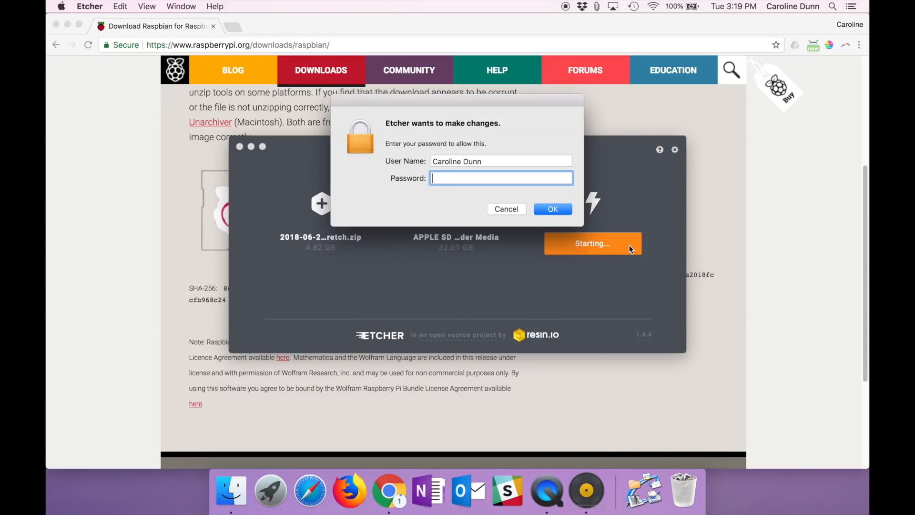
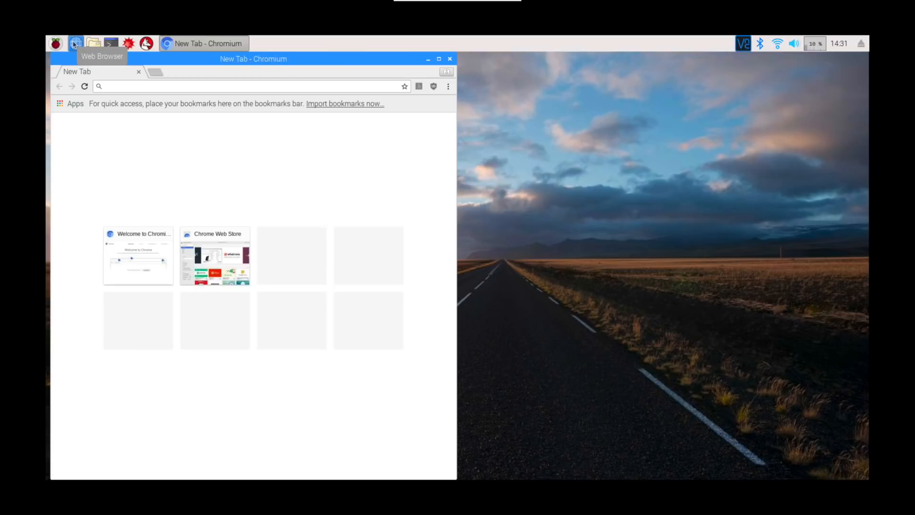
click(111, 45)
drag(615, 181, 558, 53)
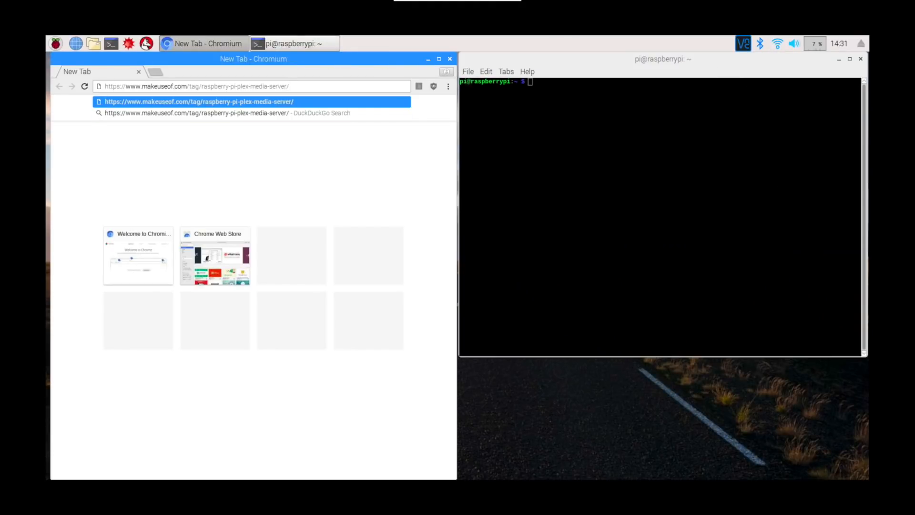
key(Return)
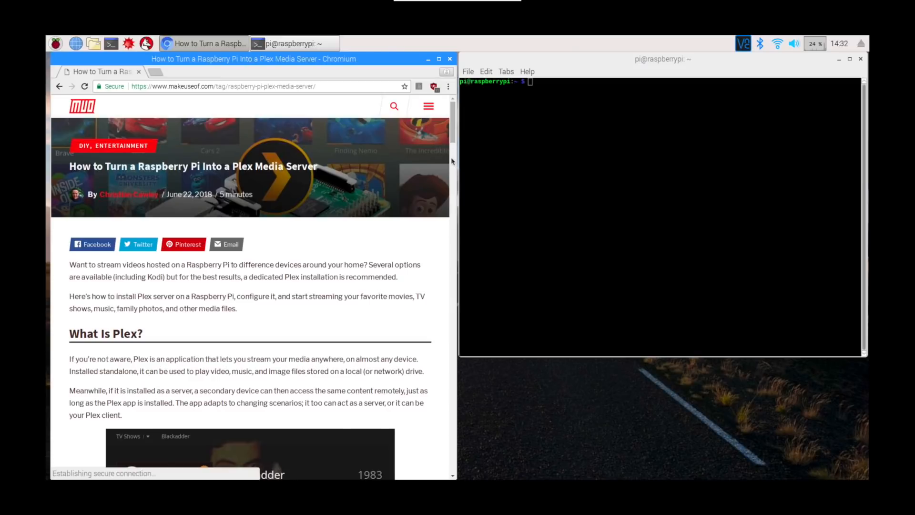
scroll(451, 158, down, 7)
click(453, 199)
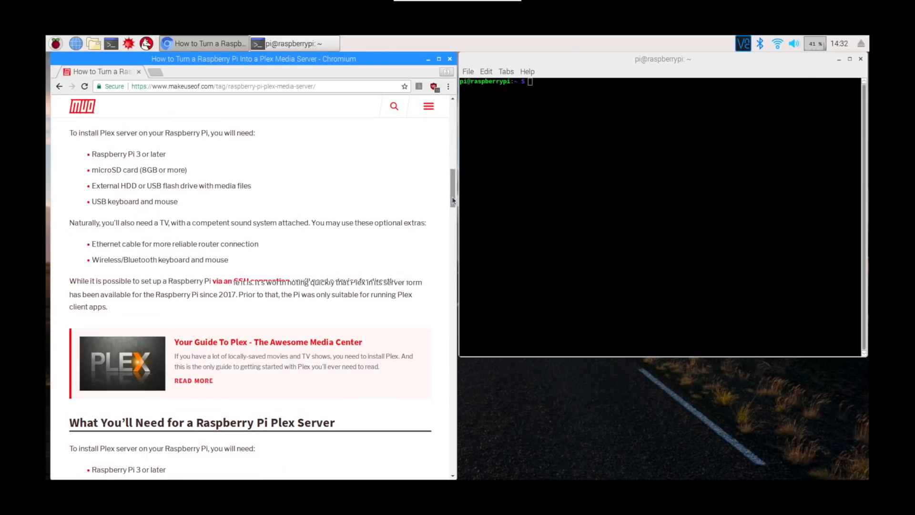
drag(453, 200, 455, 225)
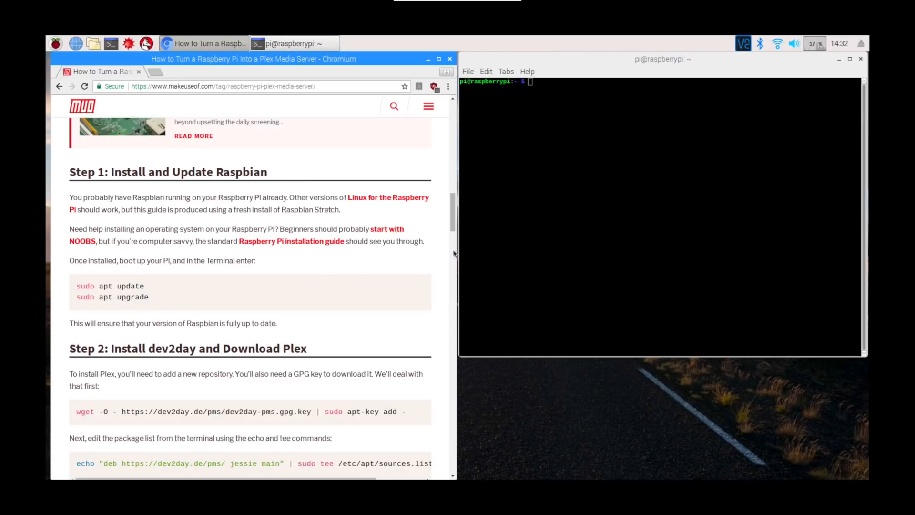
drag(451, 224, 453, 245)
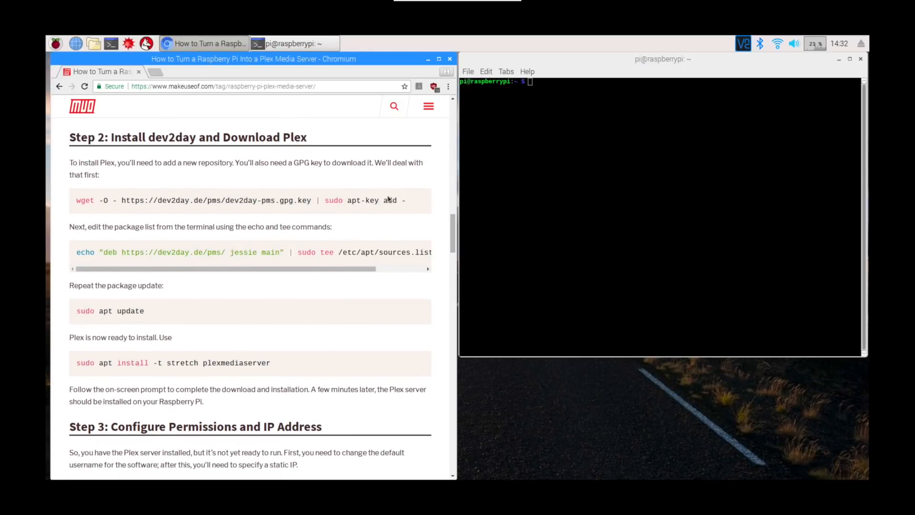
triple_click(76, 201)
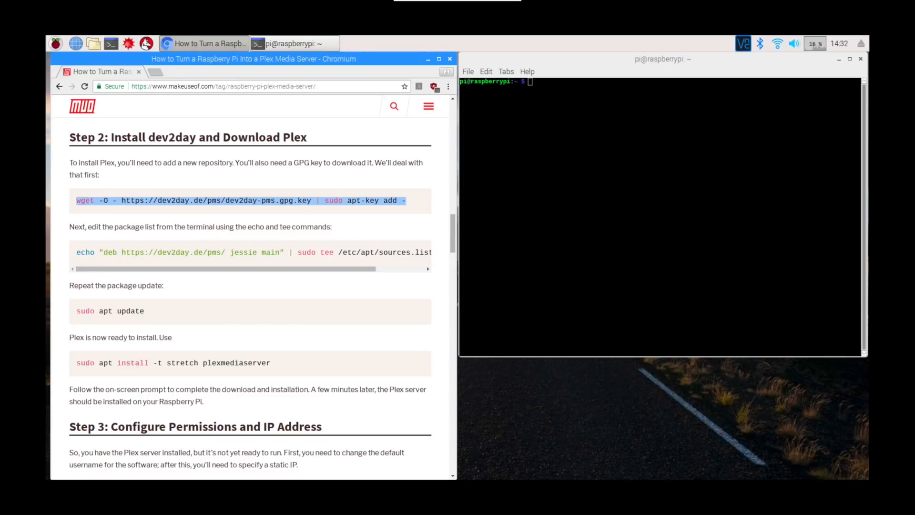
right_click(81, 200)
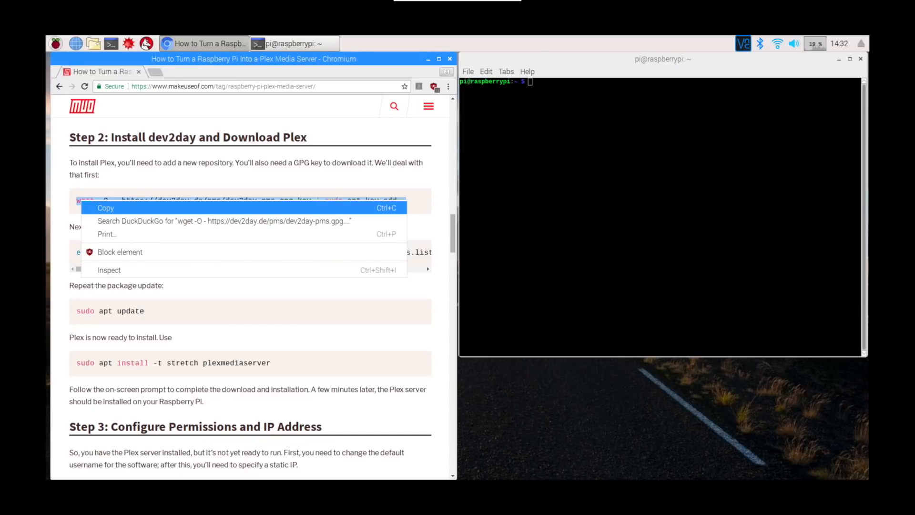
click(98, 209)
click(514, 63)
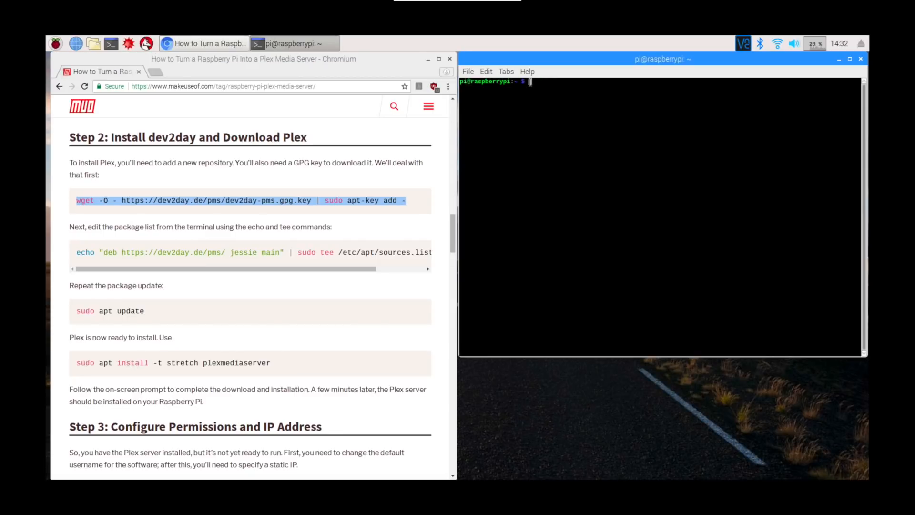
right_click(529, 82)
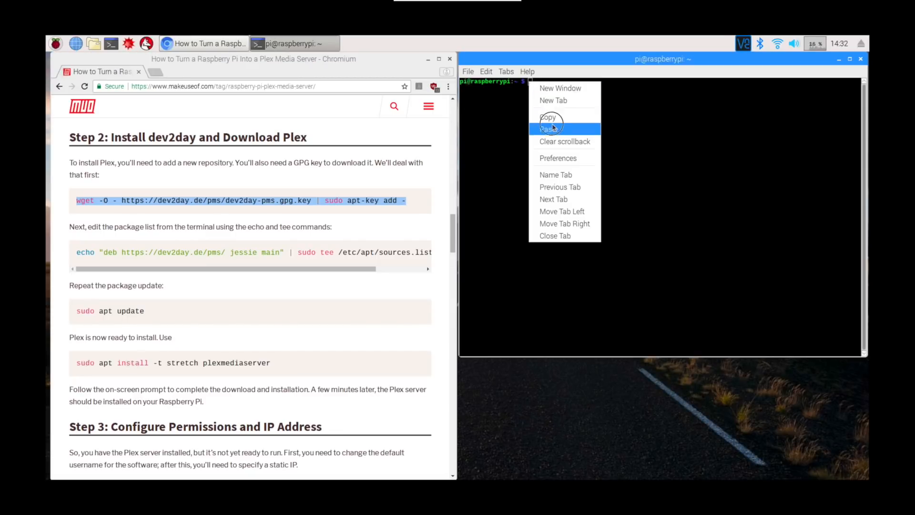
click(553, 127)
key(Return)
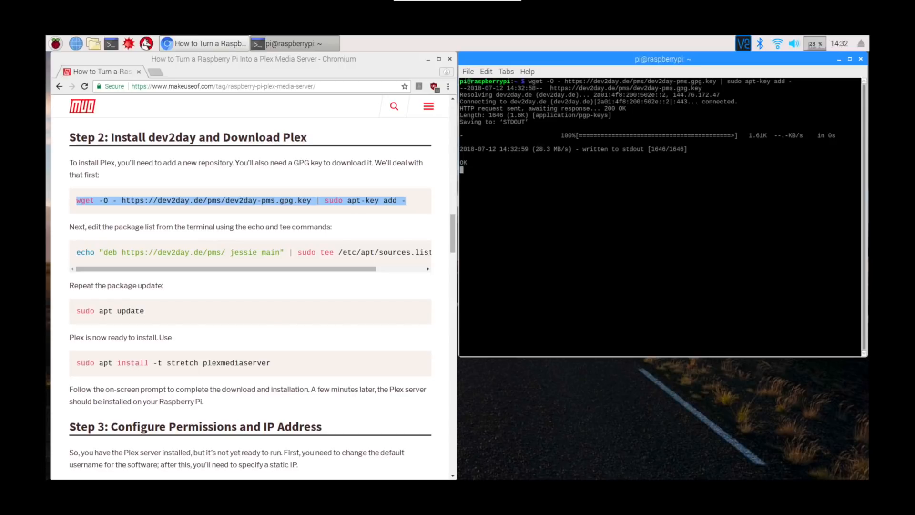
triple_click(75, 256)
right_click(76, 257)
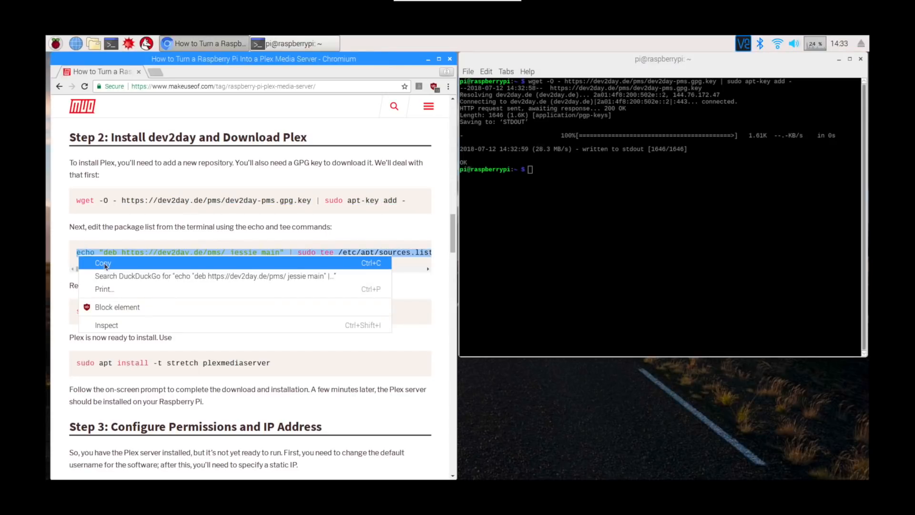
click(95, 260)
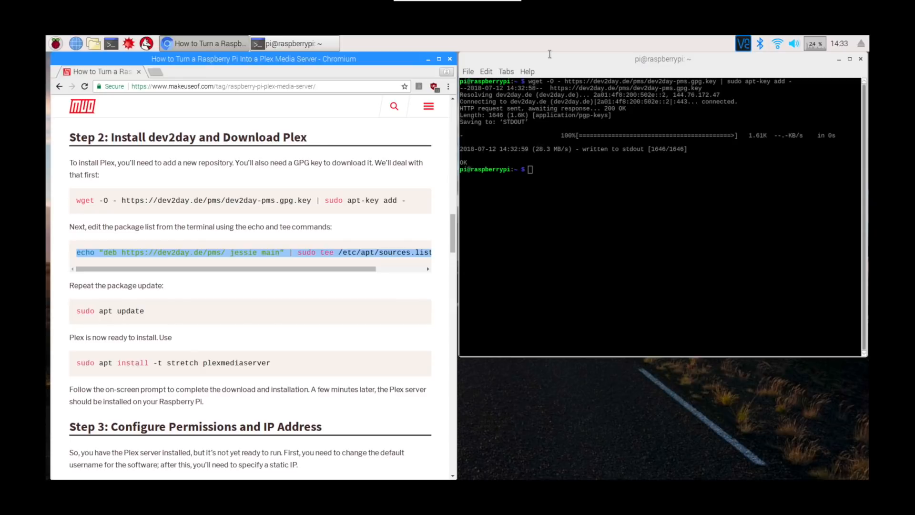
click(531, 171)
right_click(532, 171)
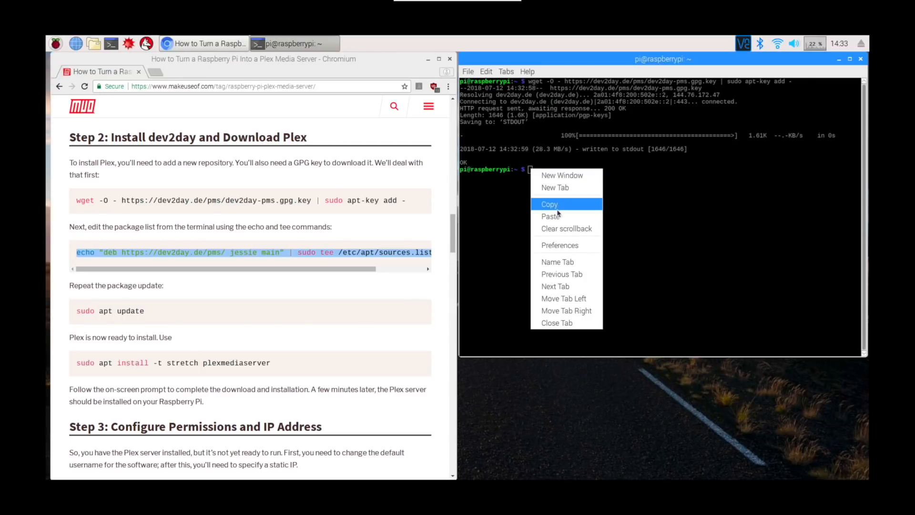
click(557, 213)
key(Return)
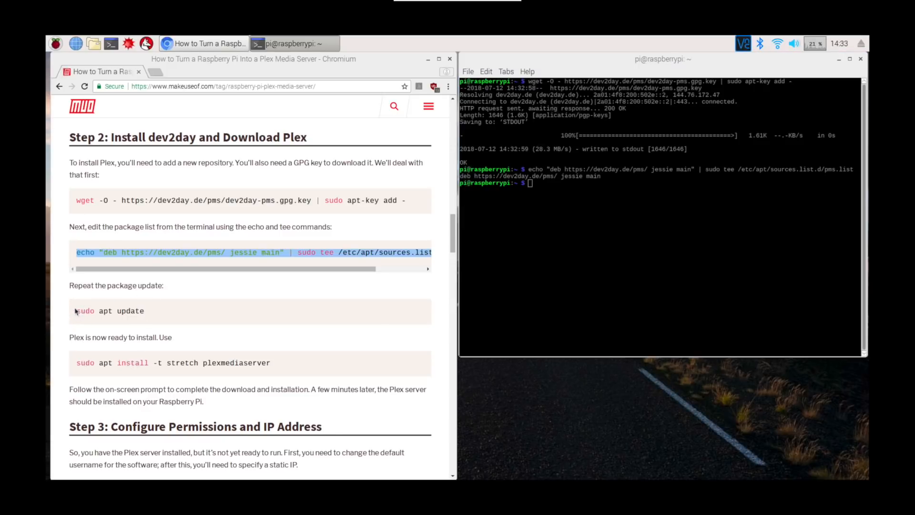
- Copy the package update command from the guide and run sudo apt update in the terminal
drag(76, 311, 144, 311)
right_click(119, 310)
click(128, 321)
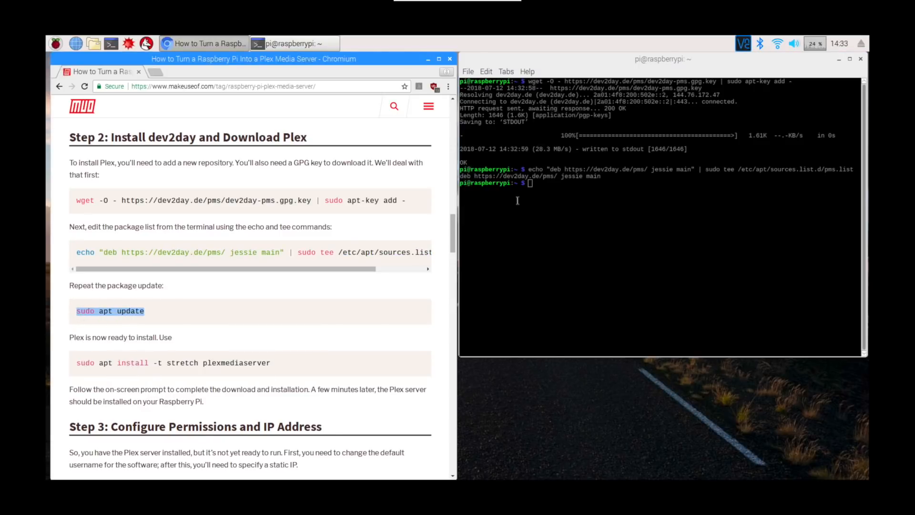
click(529, 184)
right_click(530, 184)
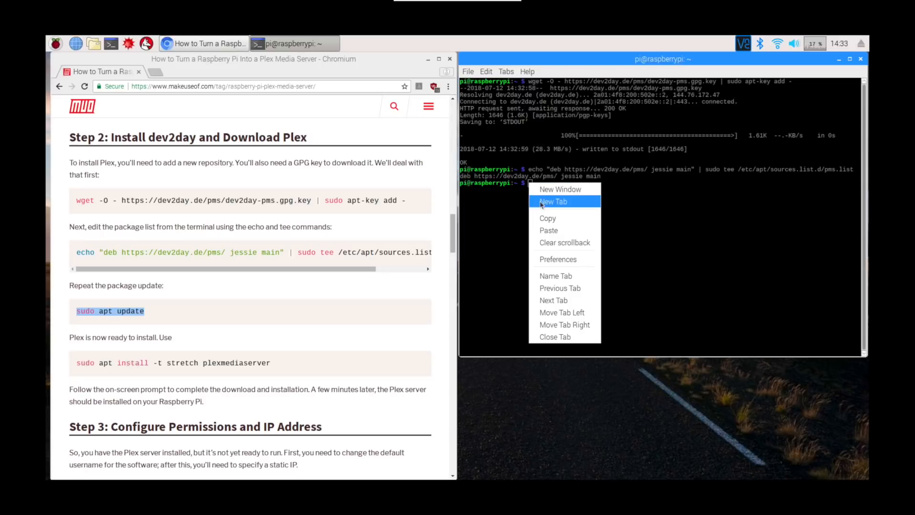
click(545, 232)
key(Return)
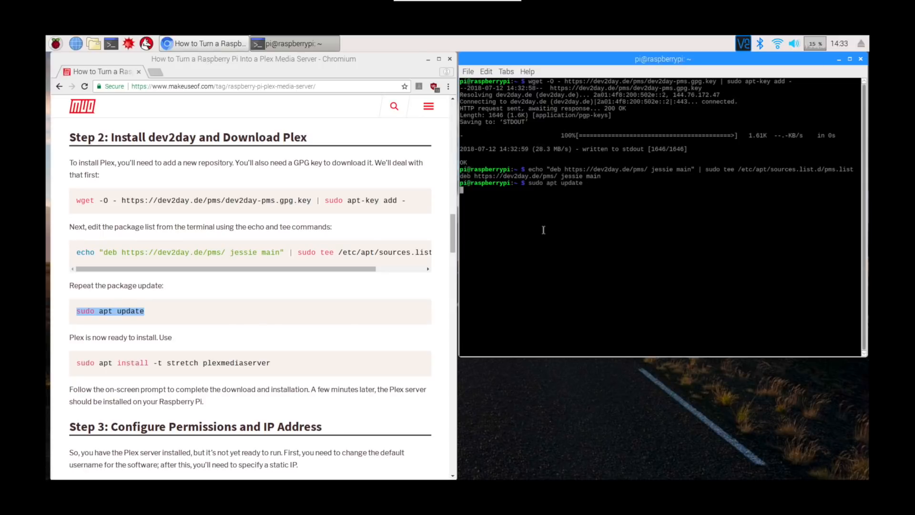
- Copy the Plex install command from the guide, run sudo apt install -t stretch plexmediaserver in the terminal and answer y to continue
click(263, 364)
drag(264, 364, 76, 364)
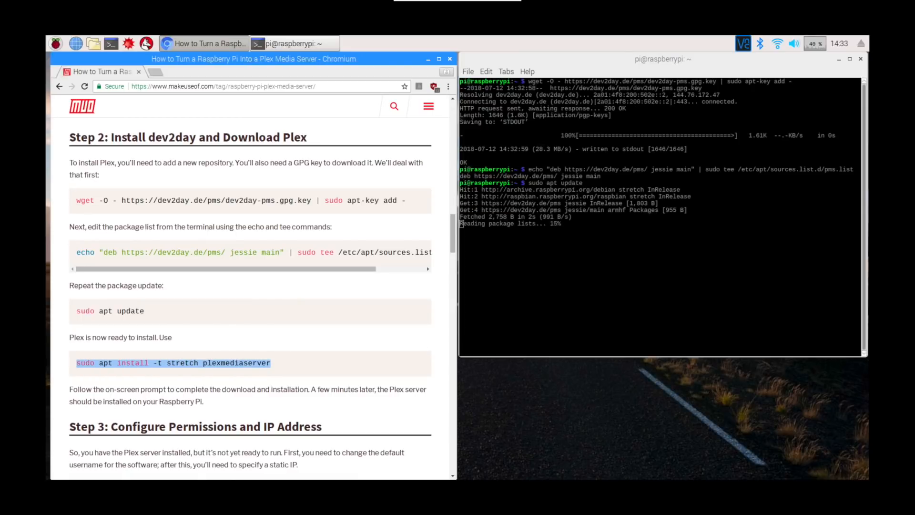
right_click(78, 364)
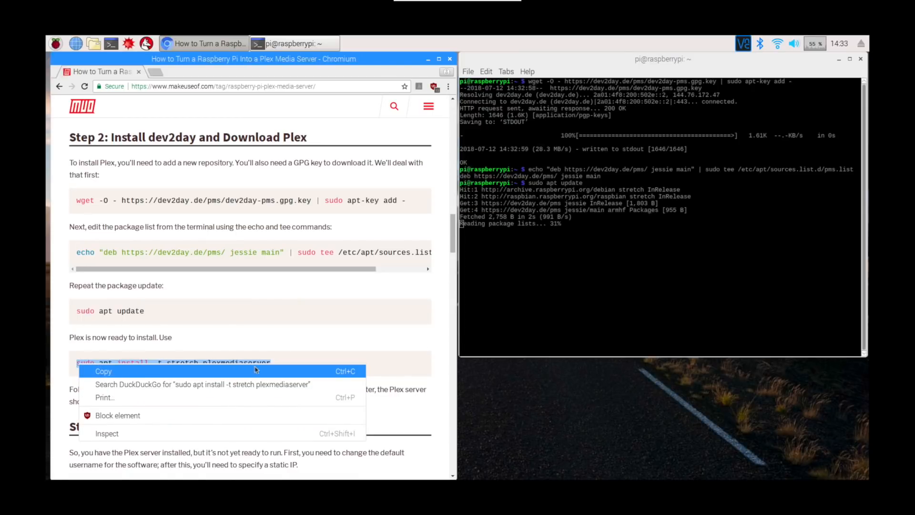
click(561, 68)
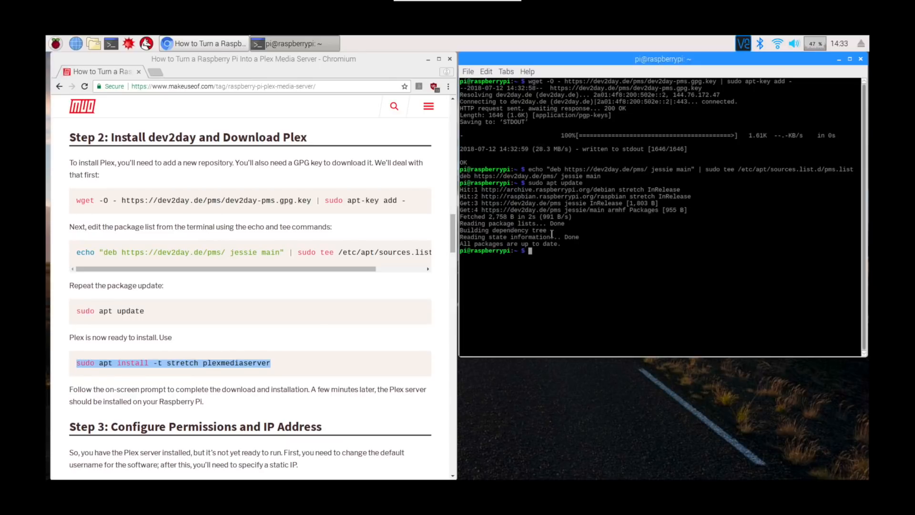
right_click(530, 252)
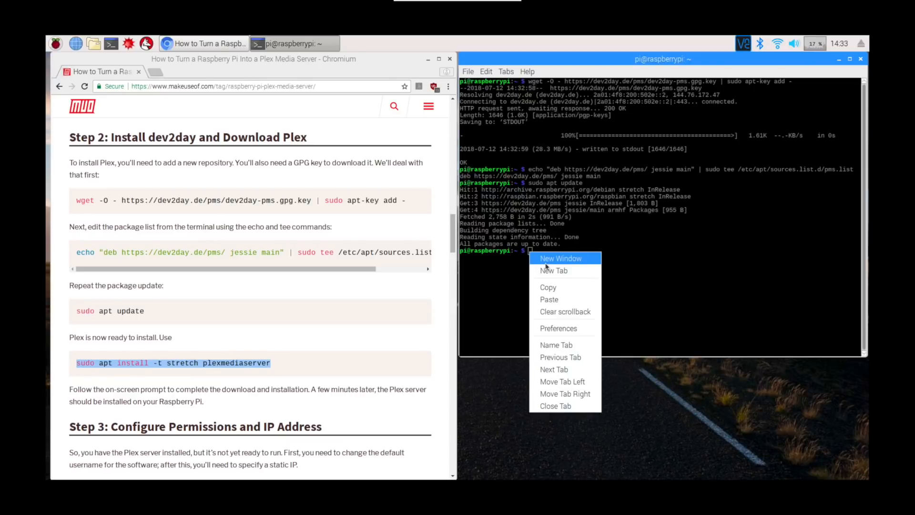
click(560, 299)
key(Return)
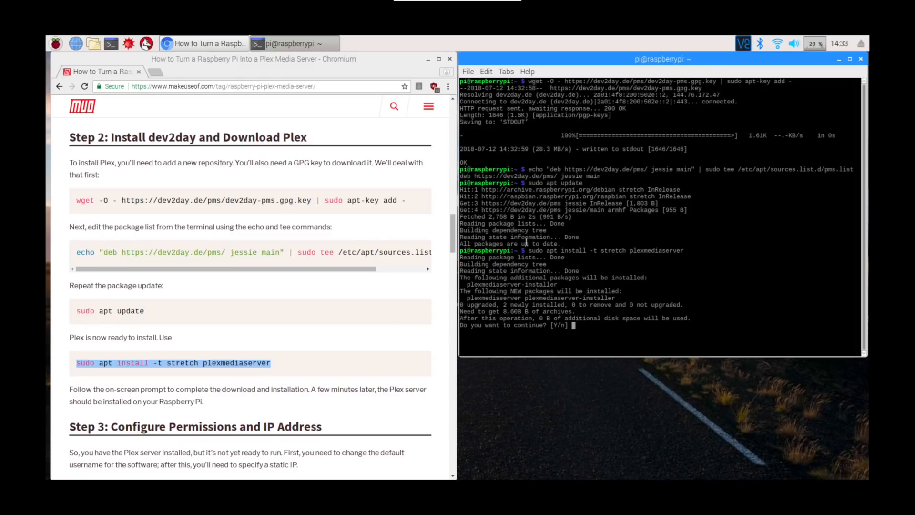
text(y)
key(Return)
- Copy the nano command from the guide's Step 3 and run sudo nano /etc/default/plexmediaserver.prev in the terminal
scroll(298, 266, down, 5)
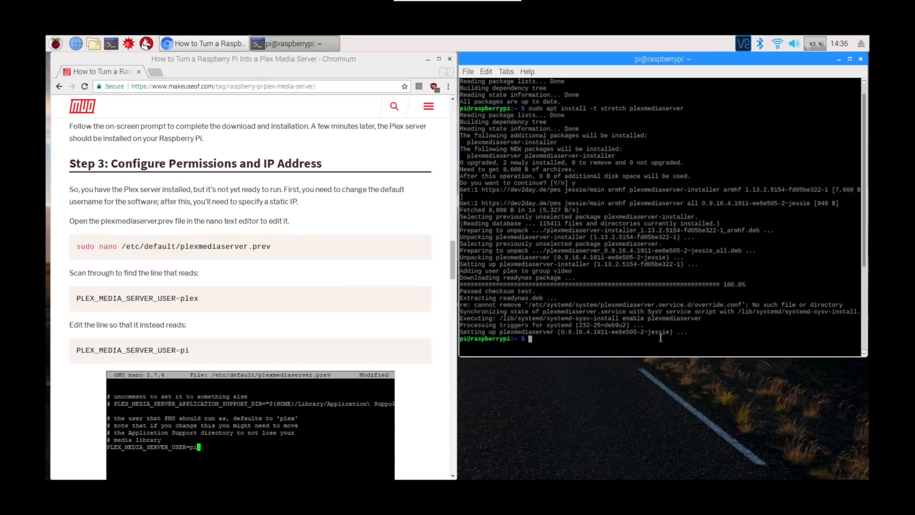
drag(290, 247, 53, 245)
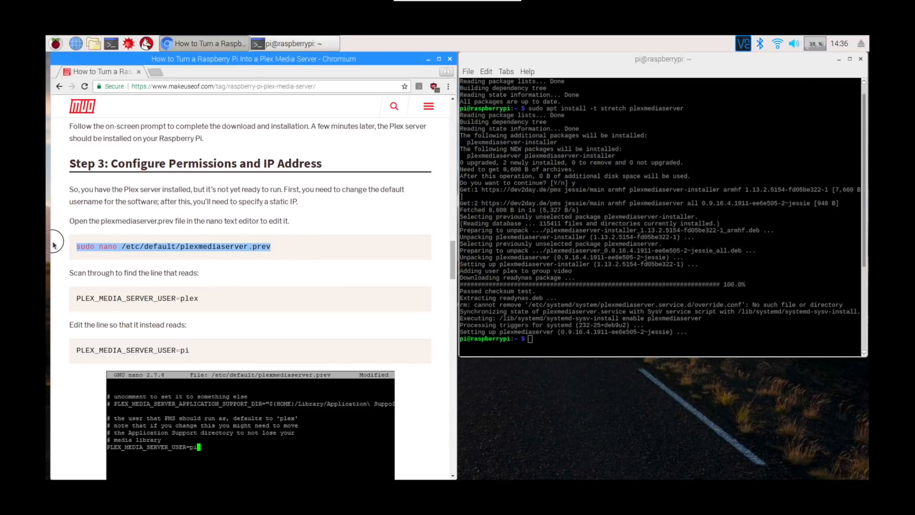
right_click(108, 244)
click(139, 250)
right_click(531, 338)
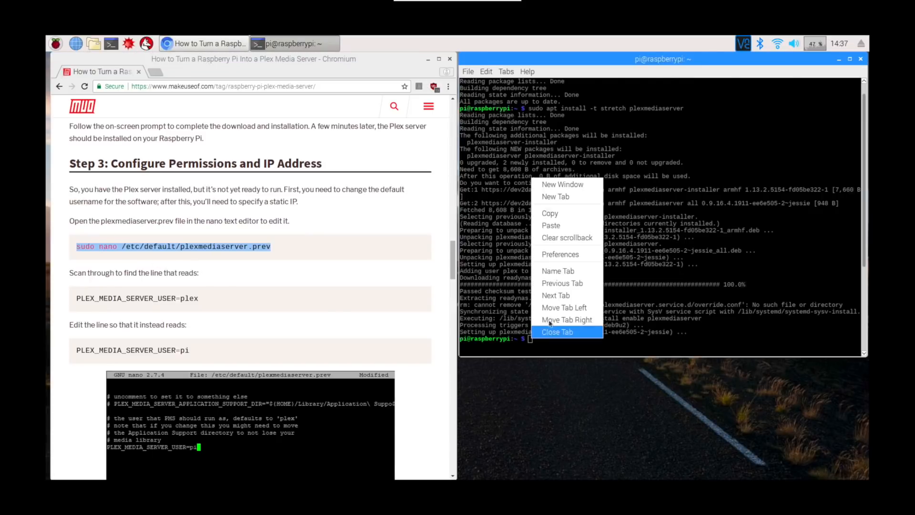
click(557, 225)
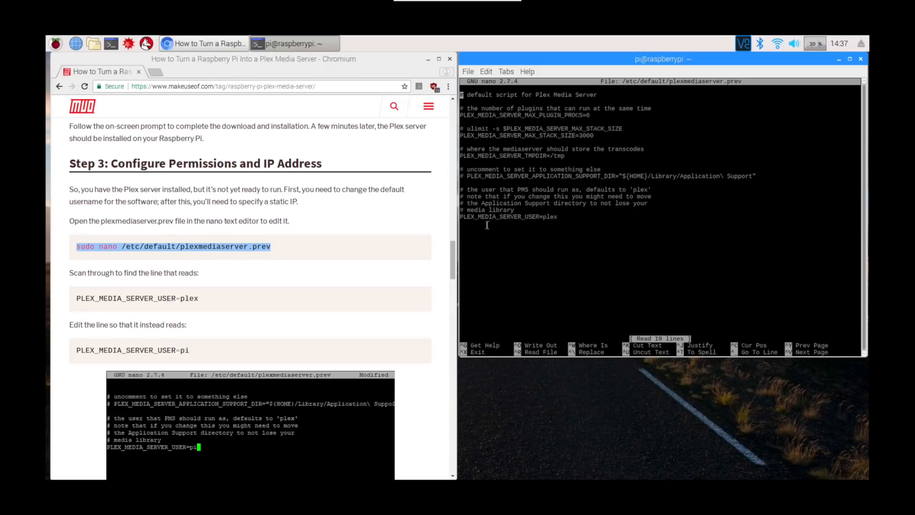
- Change the last line to PLEX_MEDIA_SERVER_USER=pi, then save plexmediaserver.prev under the same name and exit nano
key(Down)
key(Down)
key(Down)
key(Down)
key(Down)
key(Down)
key(Down)
key(Down)
key(Down)
key(Down)
key(Down)
key(Down)
key(Down)
key(Down)
key(Down)
key(Down)
key(Down)
key(Down)
key(Down)
key(Left)
key(BackSpace)
key(BackSpace)
key(BackSpace)
text(i)
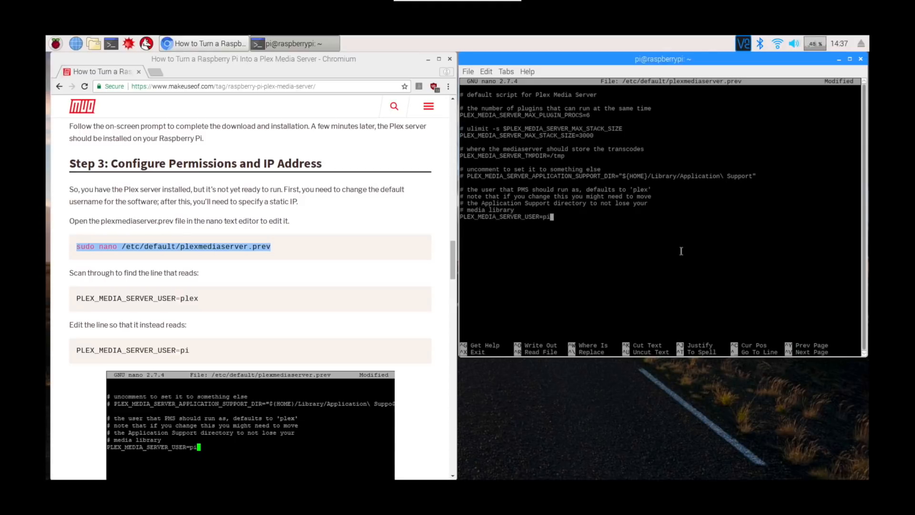
key(ctrl+x)
key(y)
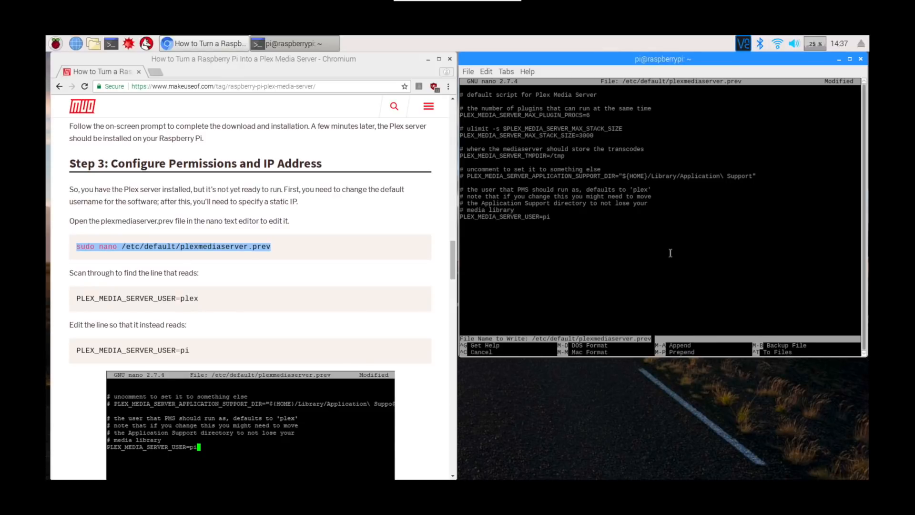
key(Return)
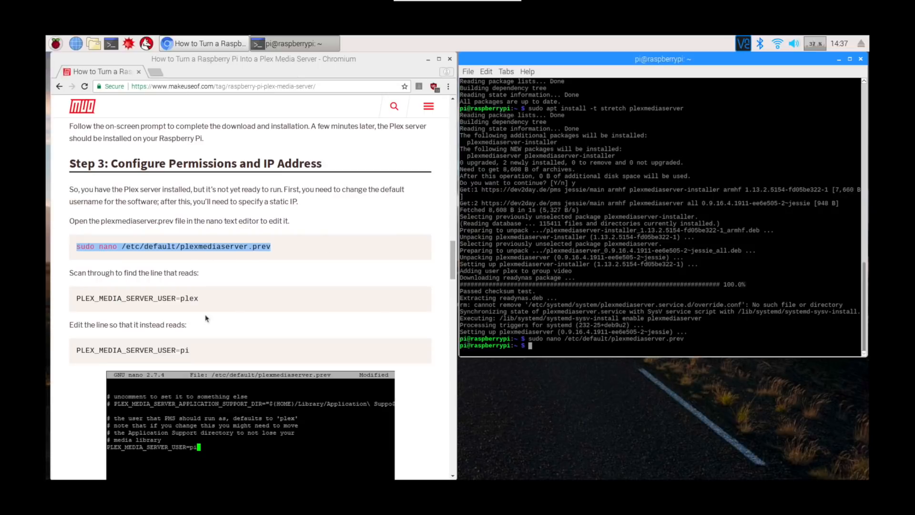
- Copy the restart command from the guide and run sudo service plexmediaserver restart in the terminal
scroll(231, 324, down, 8)
drag(240, 291, 81, 292)
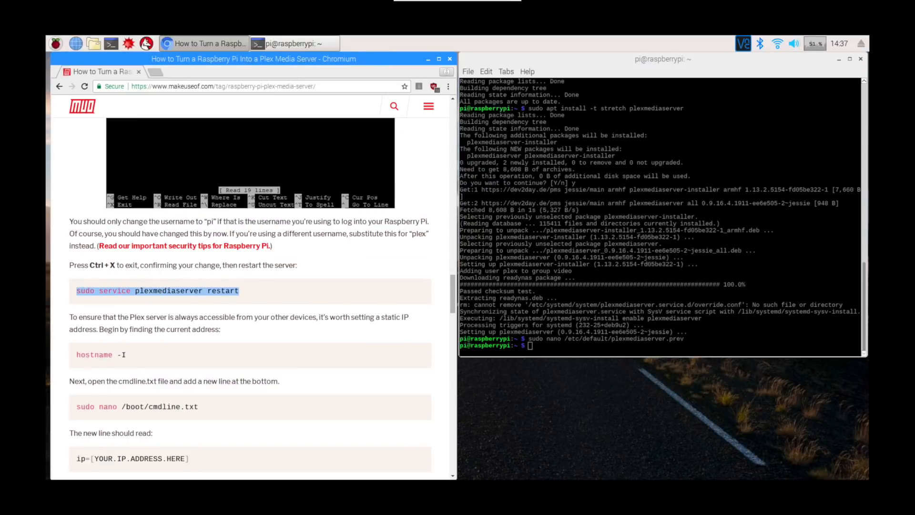
right_click(138, 291)
click(149, 296)
right_click(526, 346)
click(548, 233)
key(Return)
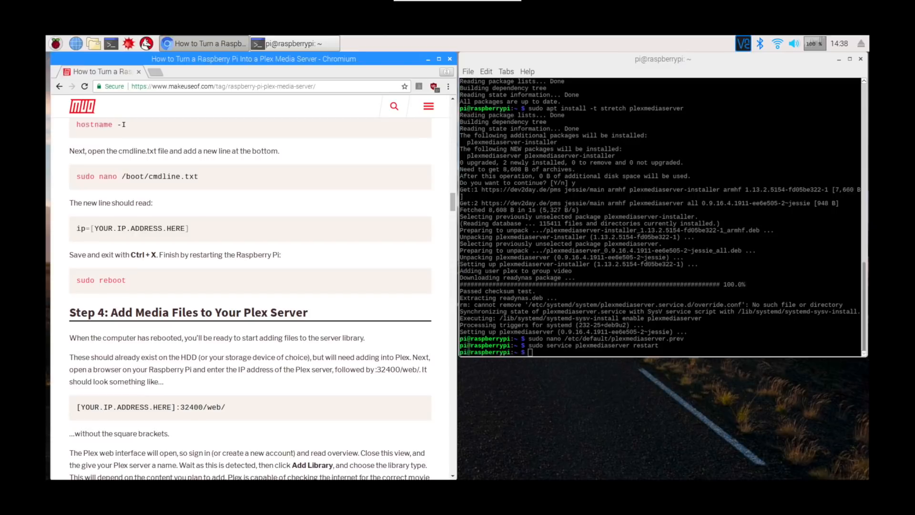
- Copy :32400/web/ from the guide's Step 4 and open localhost:32400/web/ in a new browser tab
drag(176, 407, 229, 407)
right_click(220, 406)
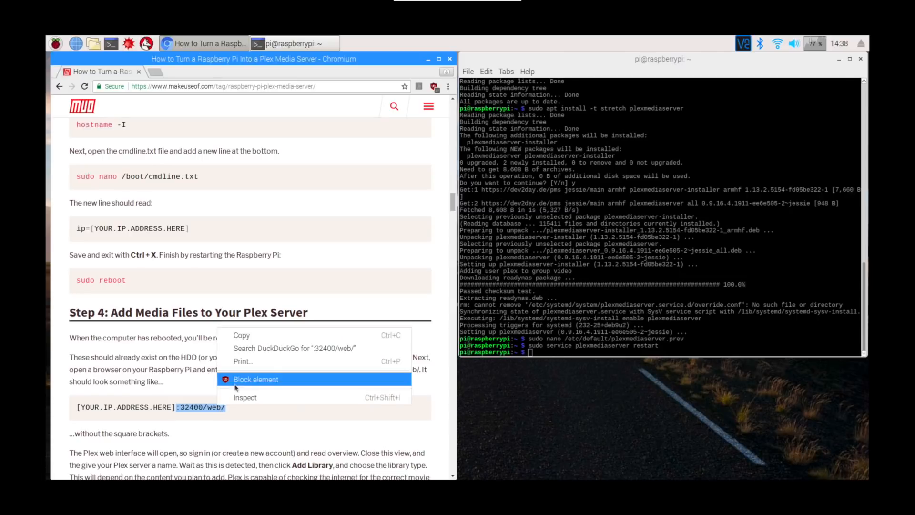
click(242, 335)
click(158, 74)
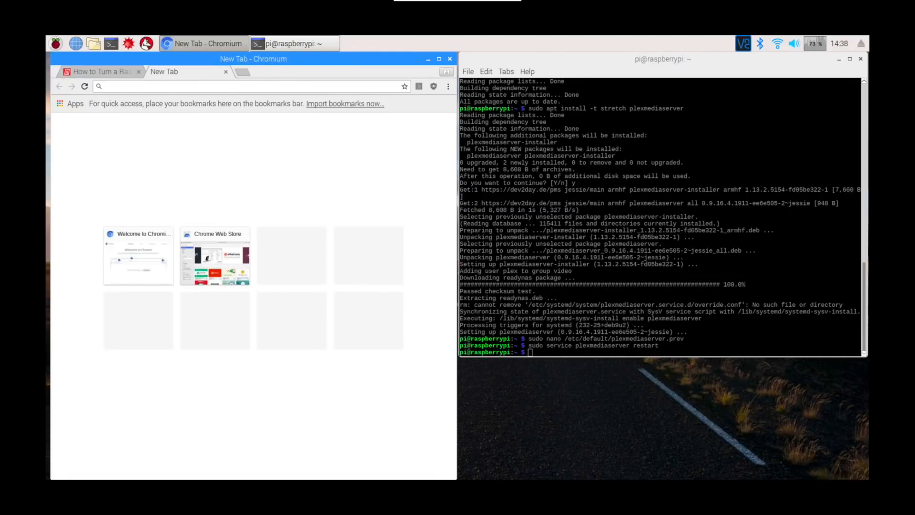
text(localhost)
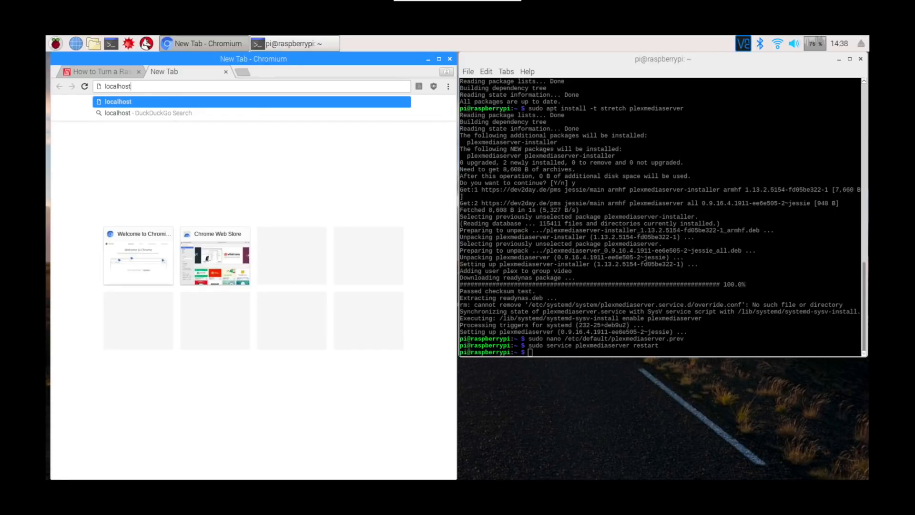
right_click(151, 86)
click(182, 137)
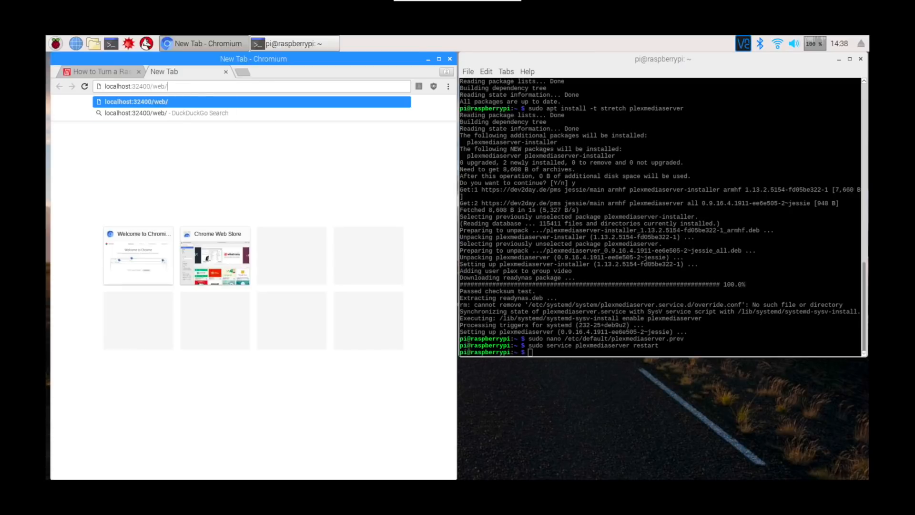
key(Return)
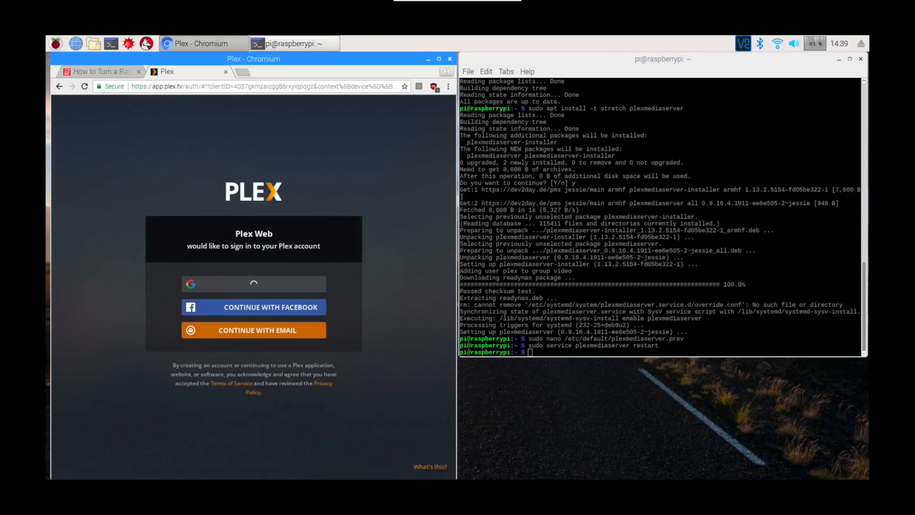
- Sign in to Plex Web with the account's e-mail and password, and maximize the browser window
click(257, 329)
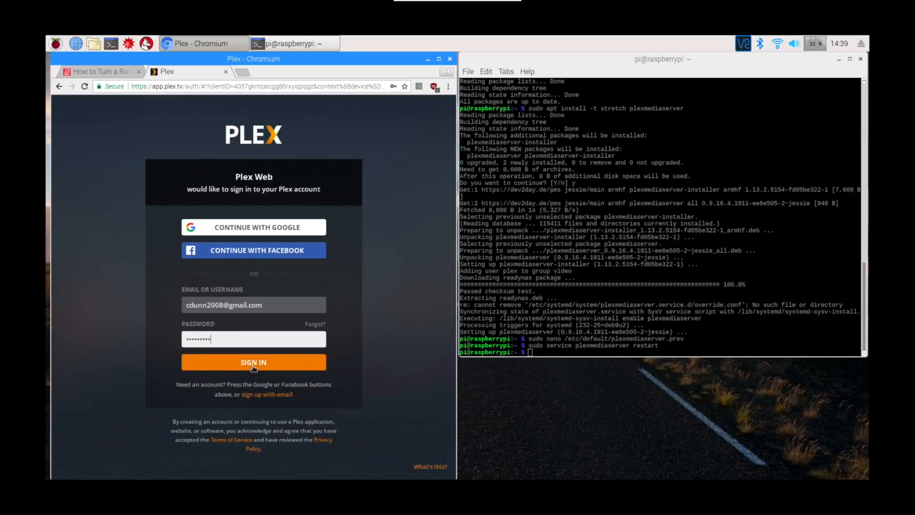
click(253, 363)
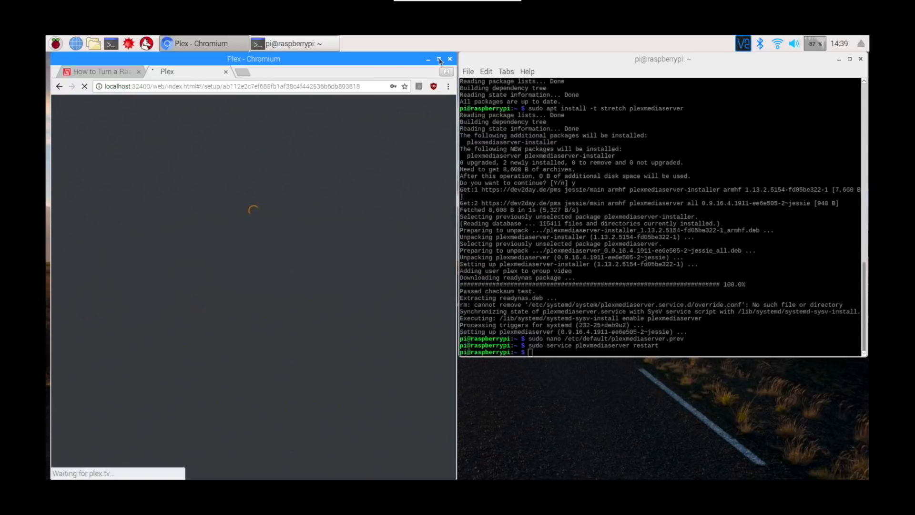
click(439, 58)
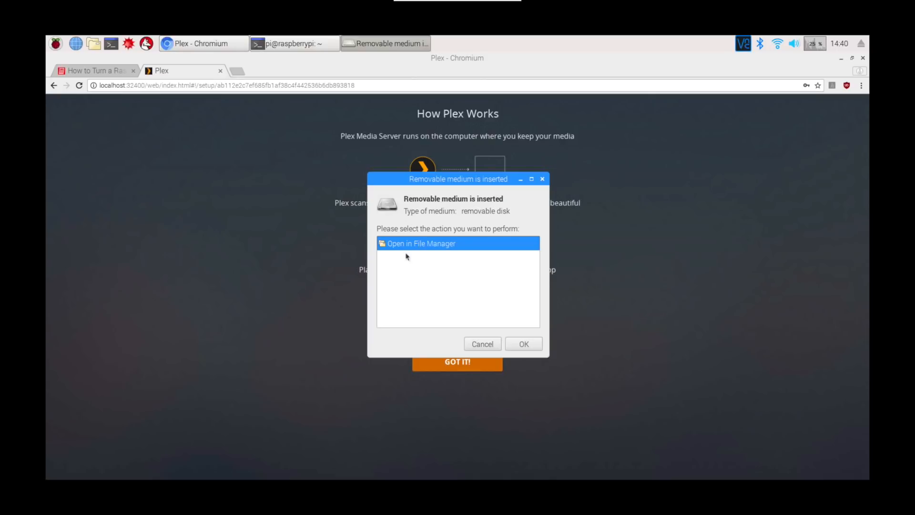
- Open the inserted 16GB drive and /home/pi/Music in separate file manager windows, and copy the drive's Silent Partner folder into Music
click(525, 345)
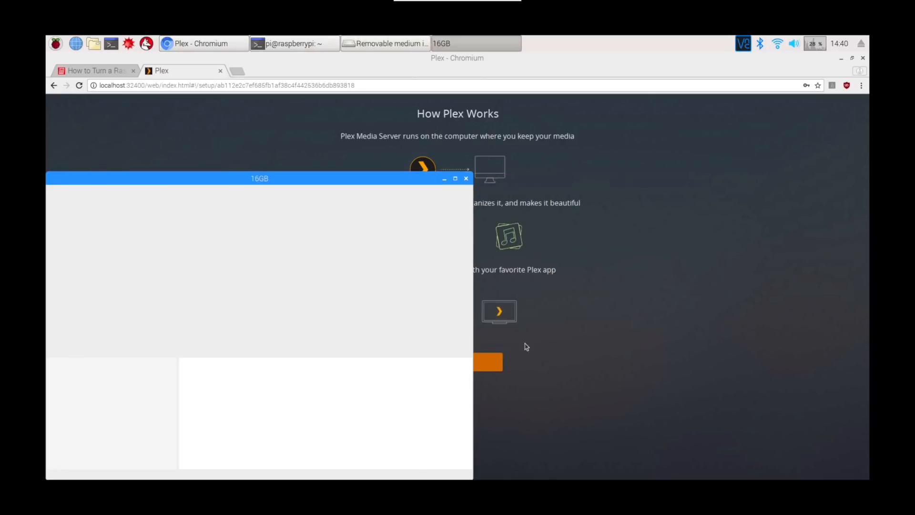
drag(332, 178, 725, 132)
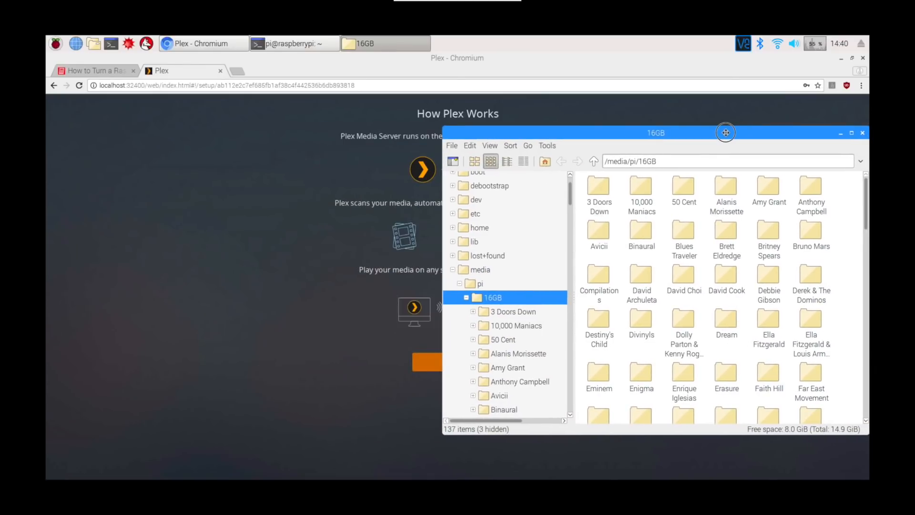
click(93, 44)
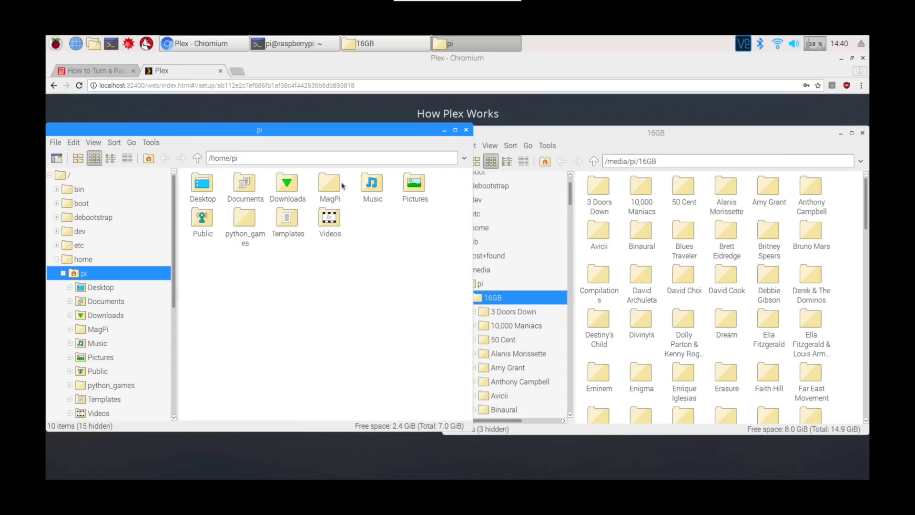
double_click(371, 185)
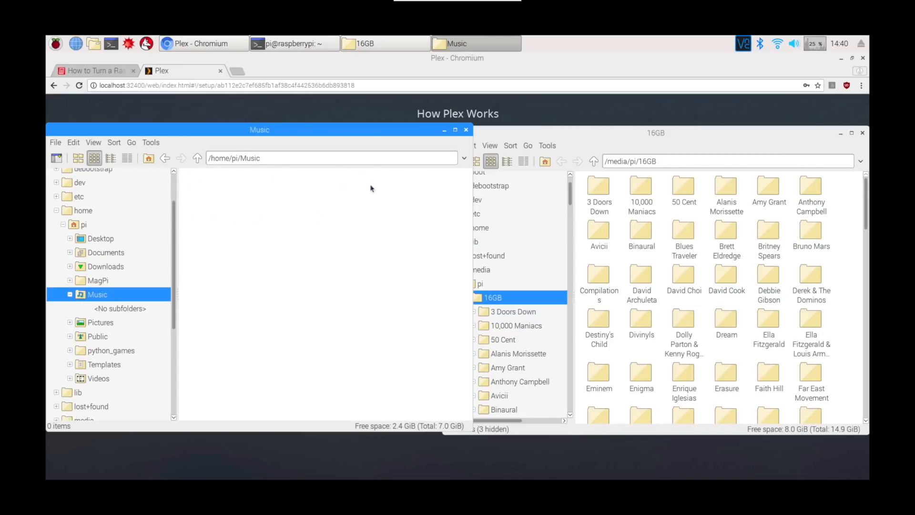
click(686, 135)
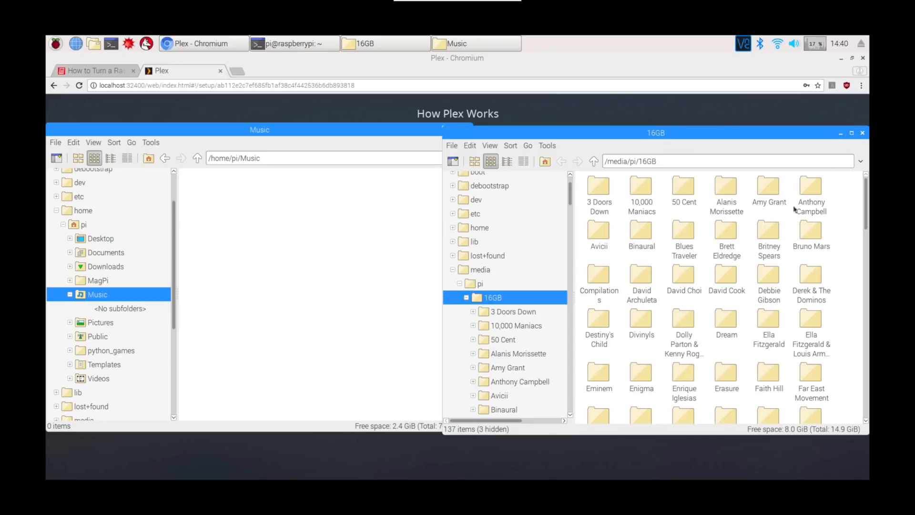
drag(866, 247, 864, 344)
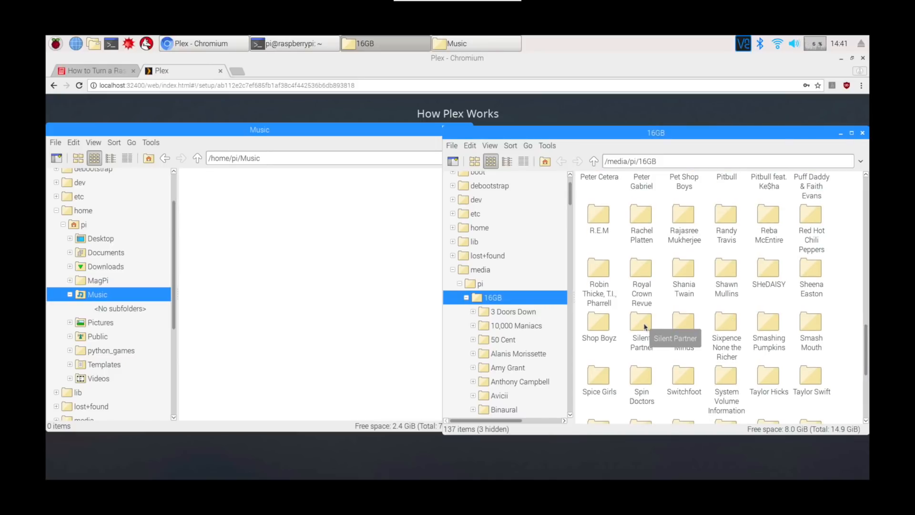
drag(644, 327, 310, 261)
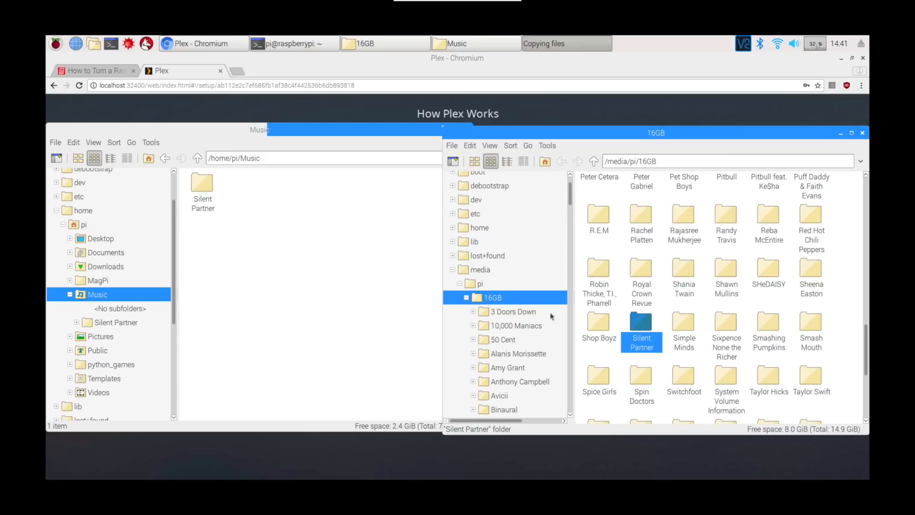
- Check the mp3 files in the copied Silent Partner/YouTube Audio Library folder, and close both file manager windows
double_click(204, 188)
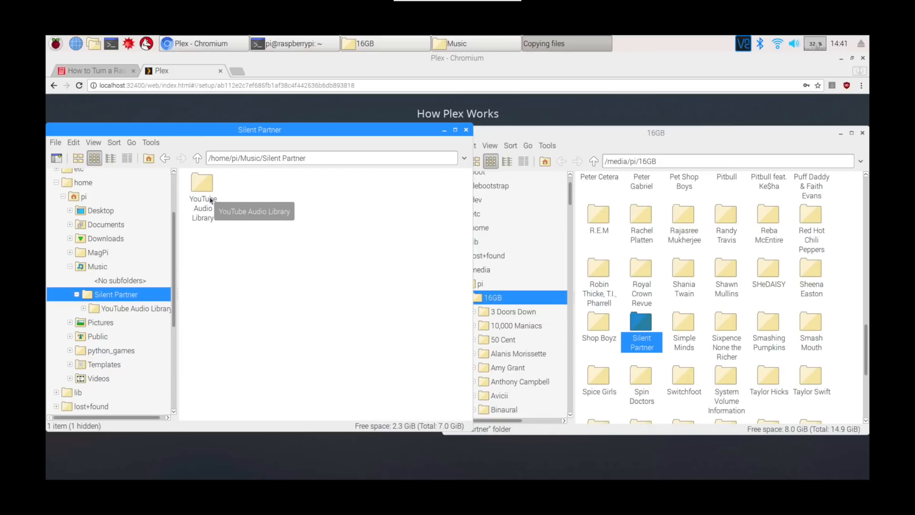
double_click(210, 200)
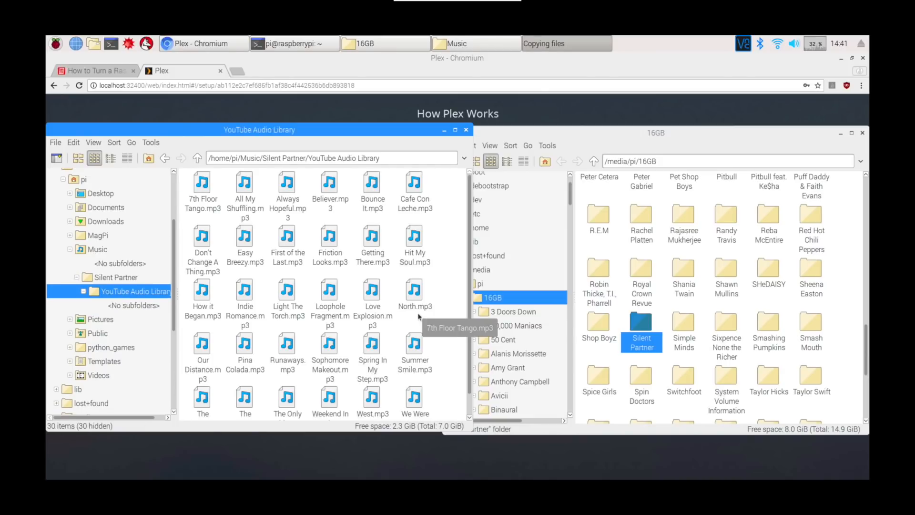
click(466, 130)
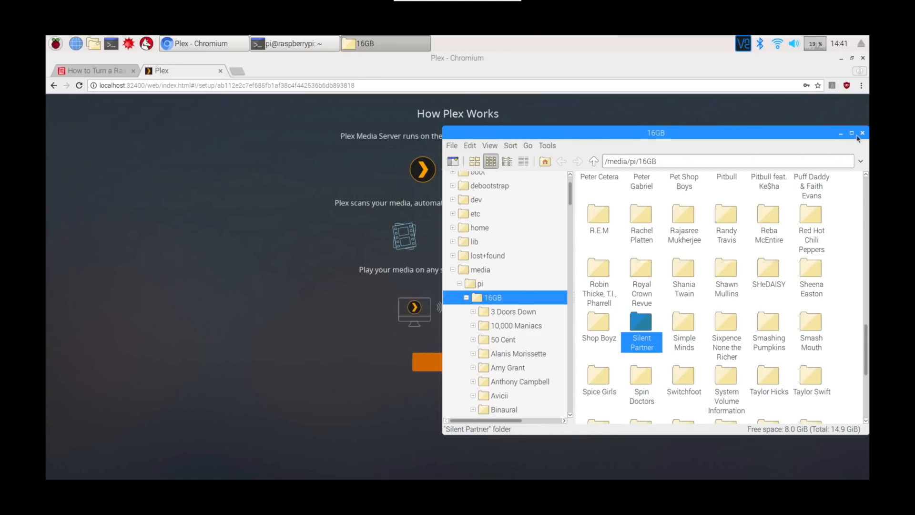
click(862, 132)
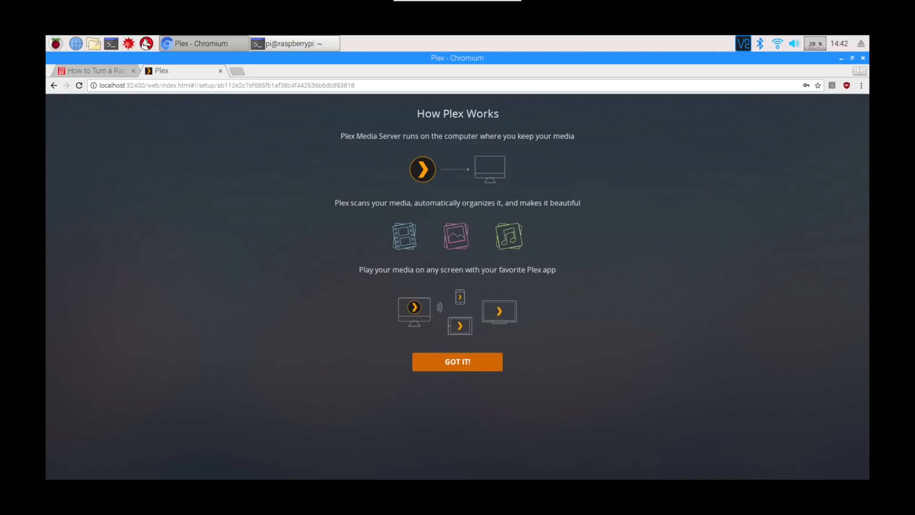
- Dismiss the How Plex Works introduction and the Plex Pass offer, and accept the default server name with outside access allowed
click(462, 360)
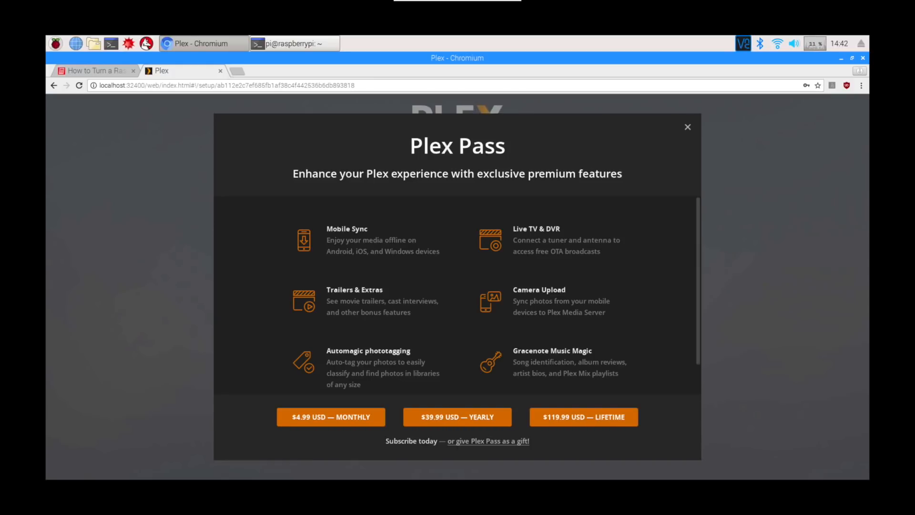
click(687, 129)
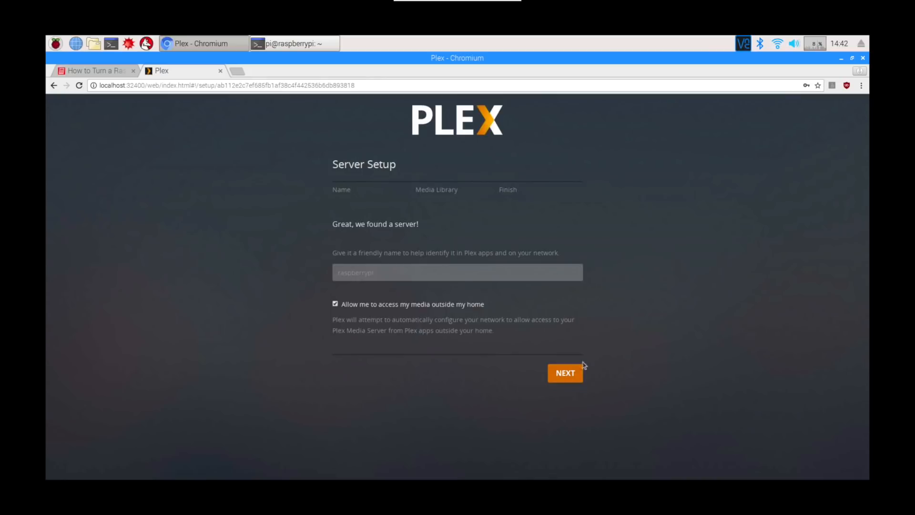
click(567, 375)
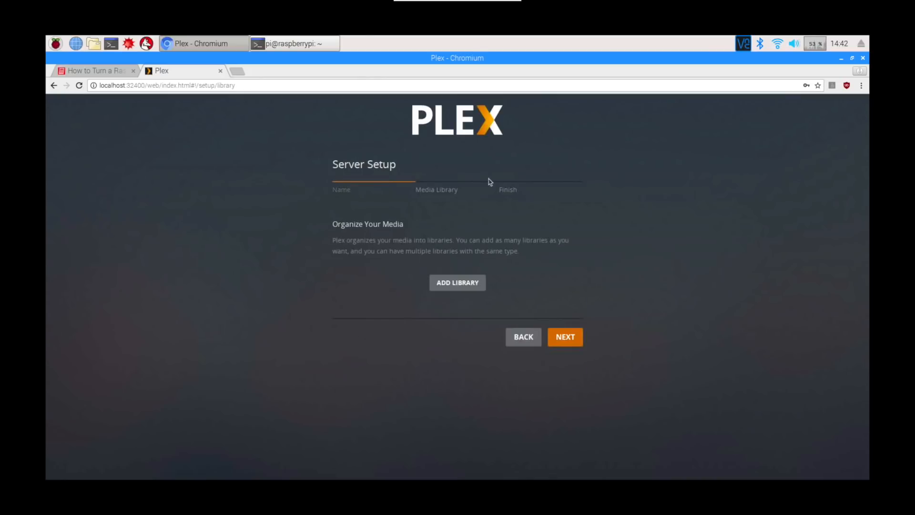
- Start a new library of type Music, keeping the name Music and the language English, and continue to its folder selection
click(453, 285)
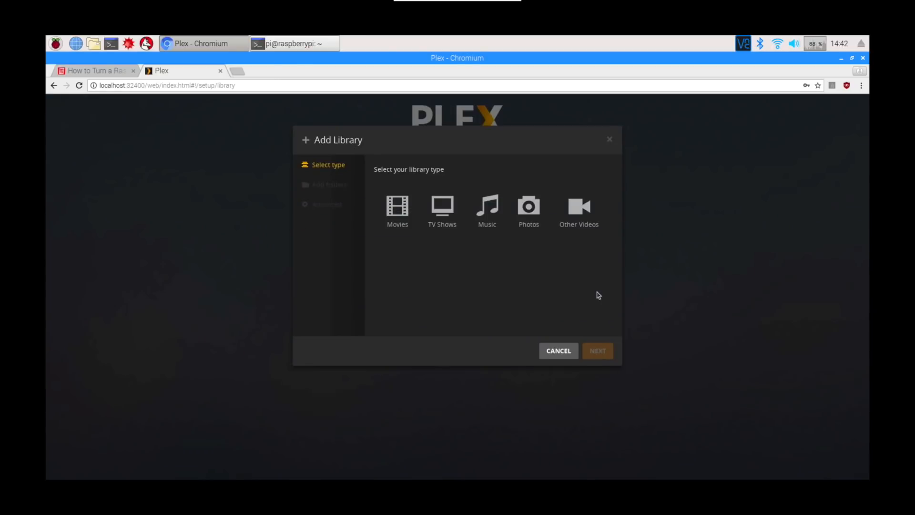
click(487, 206)
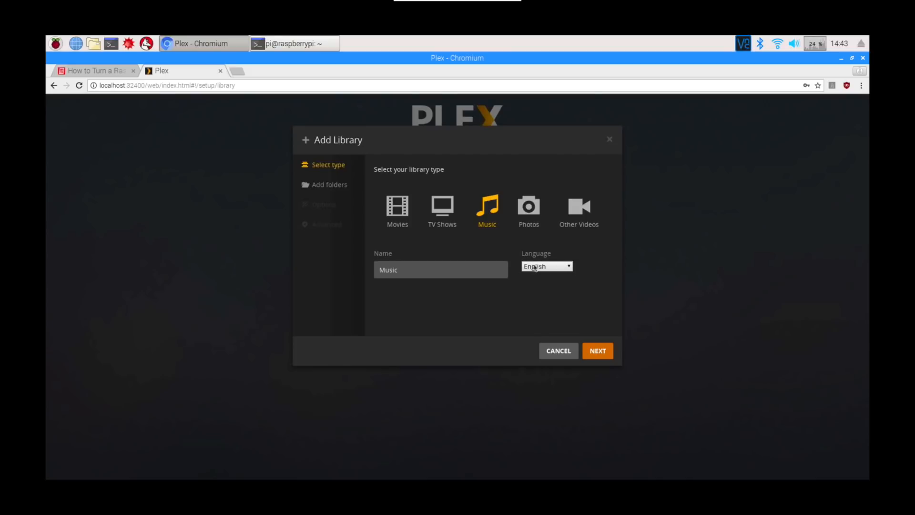
click(592, 351)
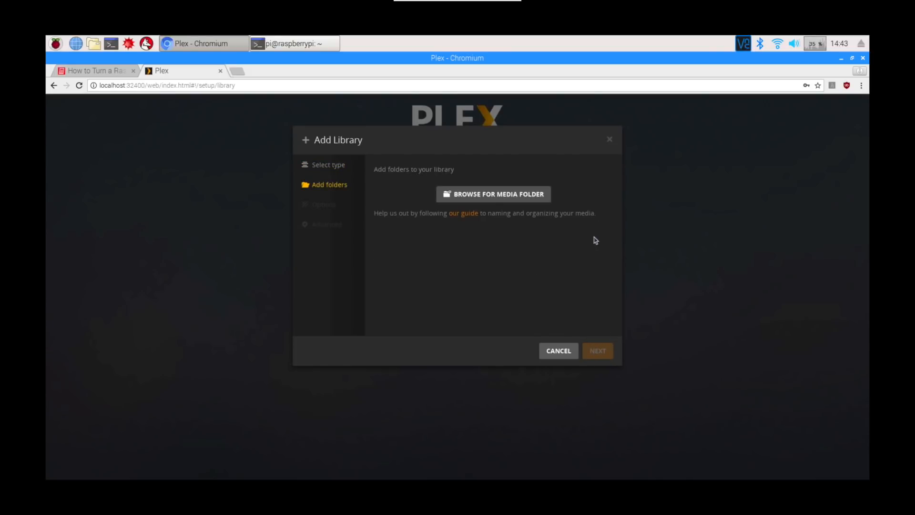
- Browse from the root directory to /home/pi/Music and add it as the library's media folder
click(488, 193)
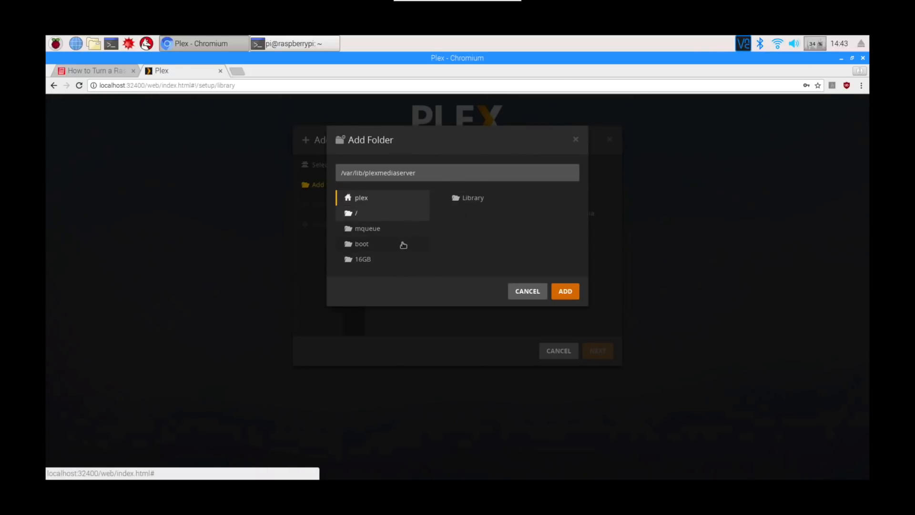
click(377, 216)
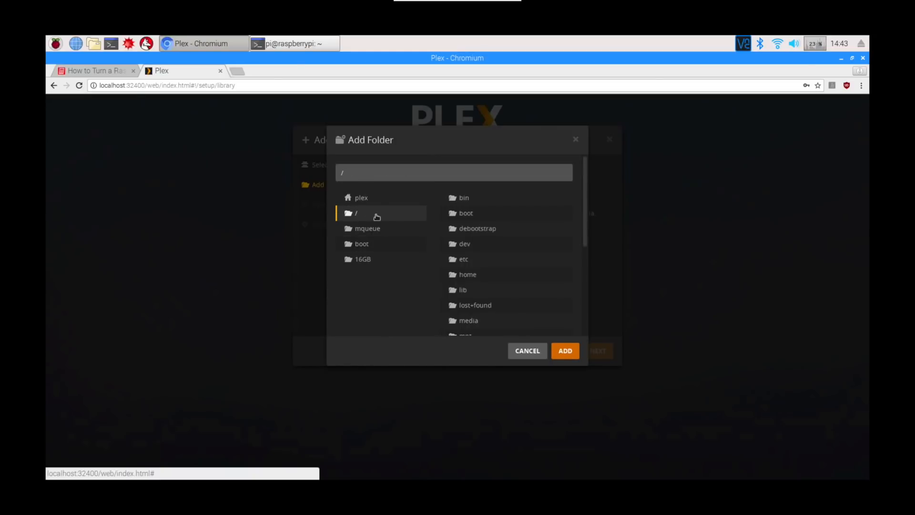
drag(586, 249, 584, 274)
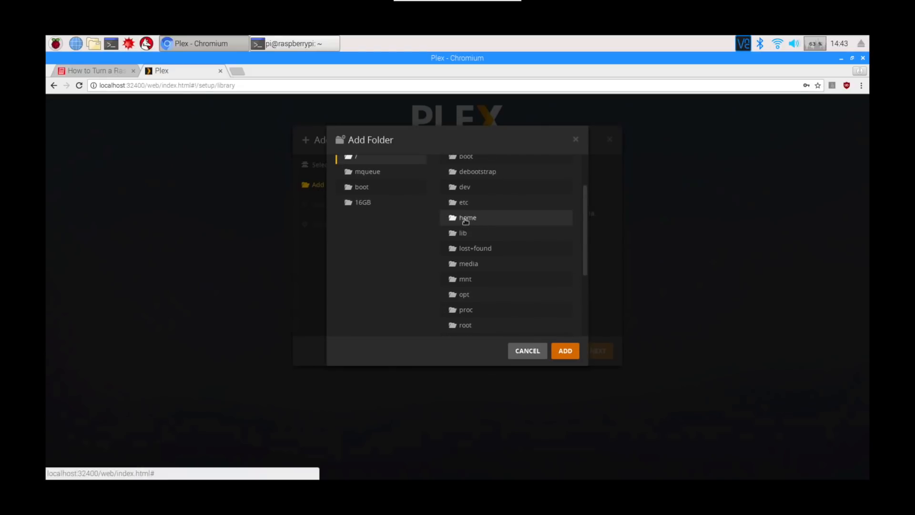
click(465, 221)
click(466, 219)
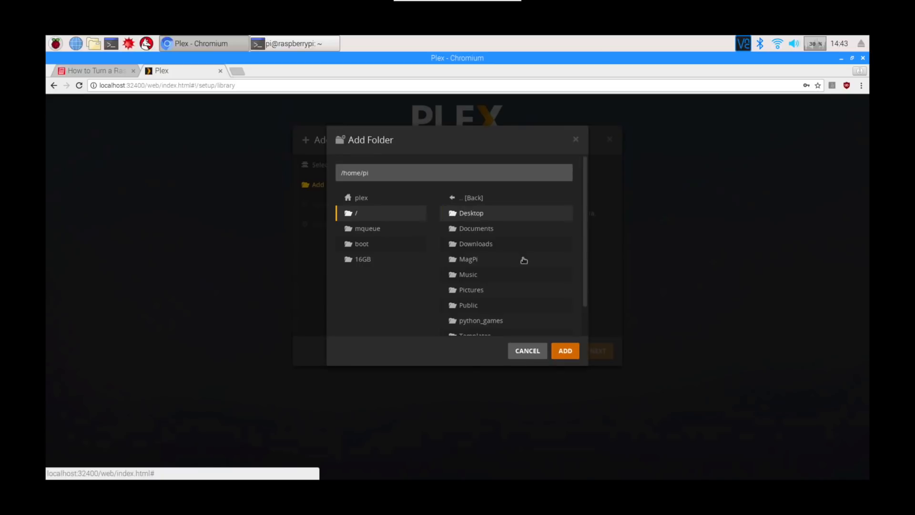
click(489, 275)
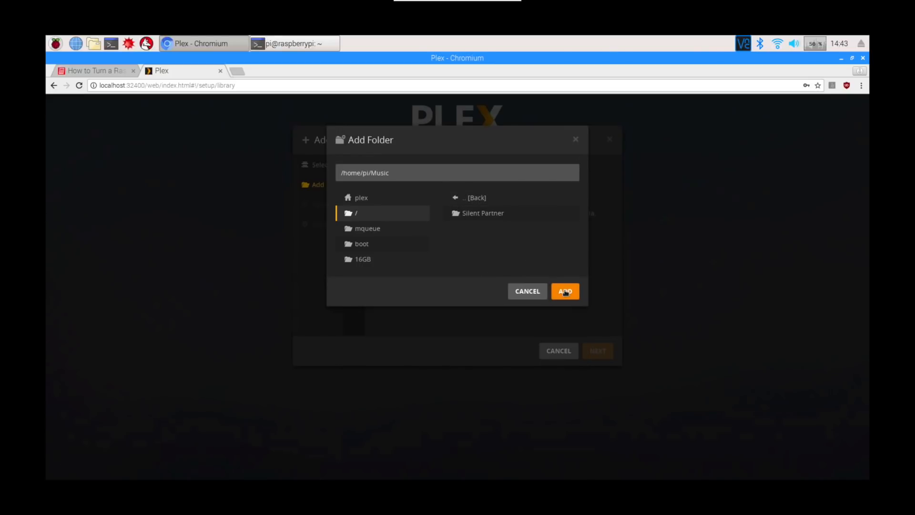
click(565, 292)
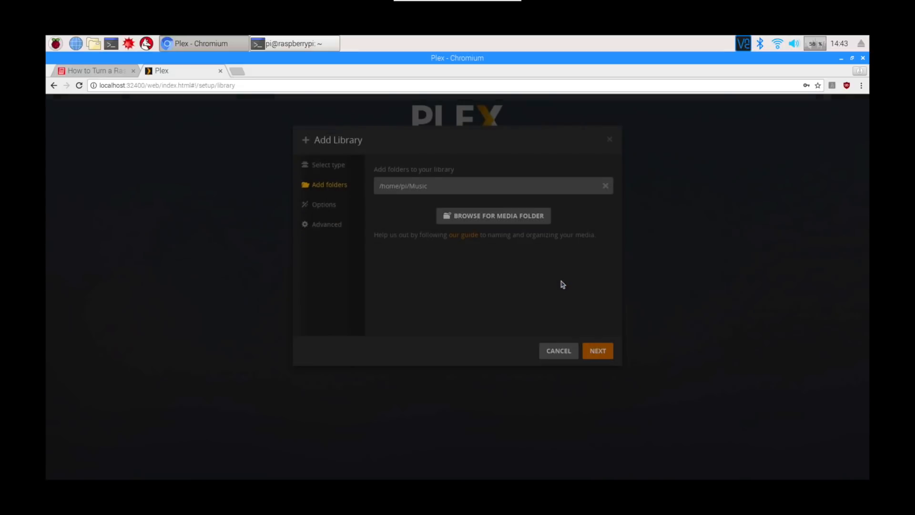
- Choose to create a basic music library, keep the default advanced settings and add the library
click(597, 353)
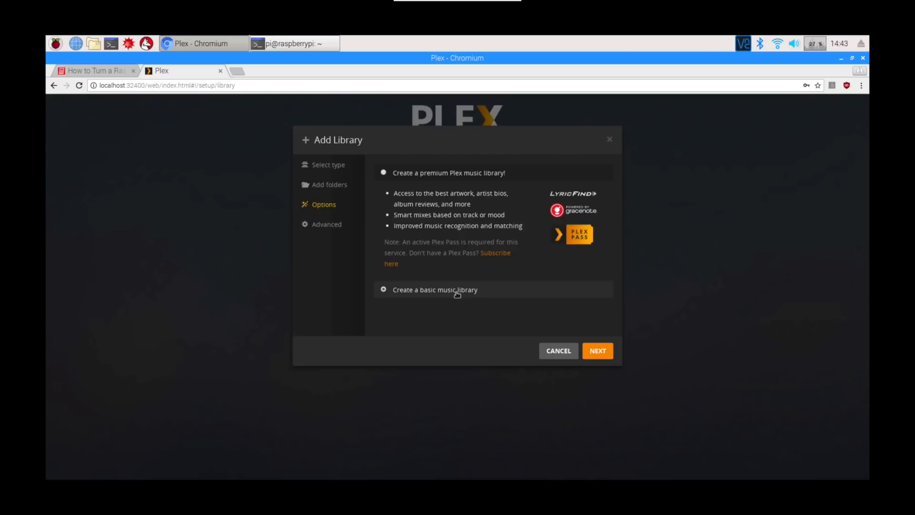
click(383, 290)
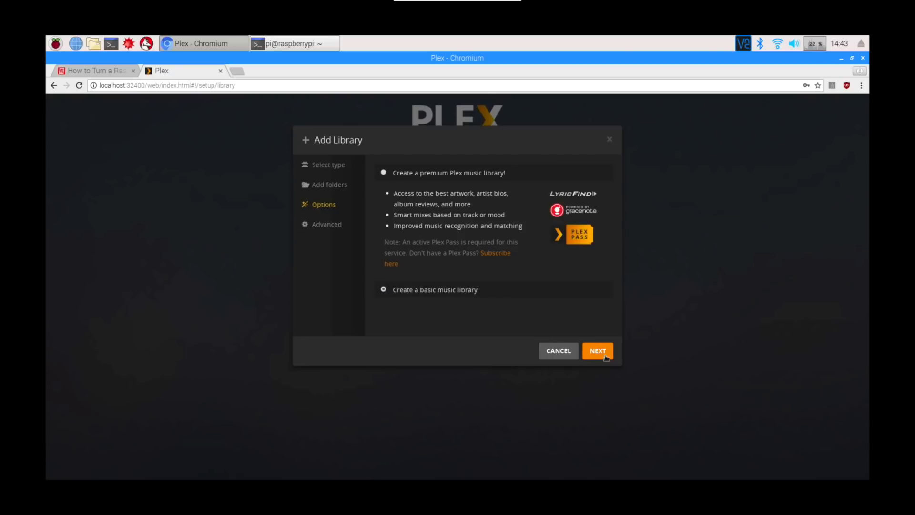
click(598, 351)
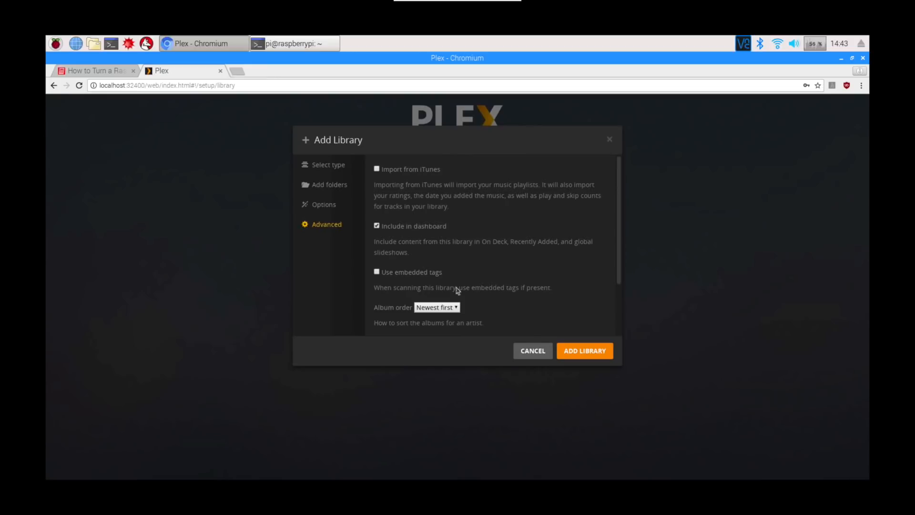
click(574, 352)
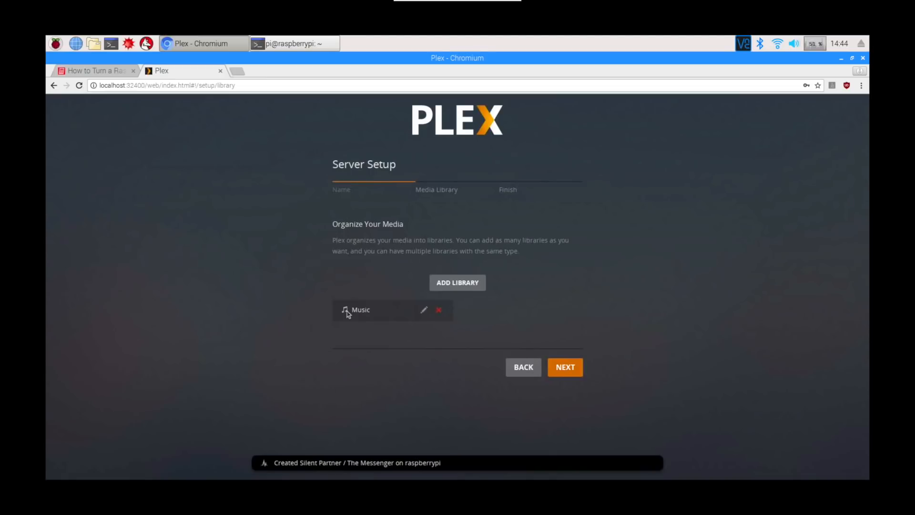
- Accept the Music library as the server's only library and finish the Plex server setup
click(568, 371)
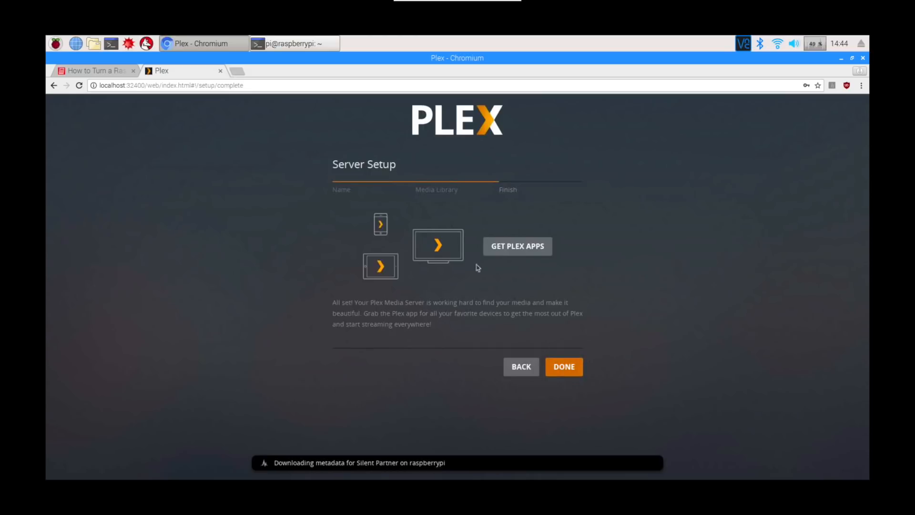
click(566, 369)
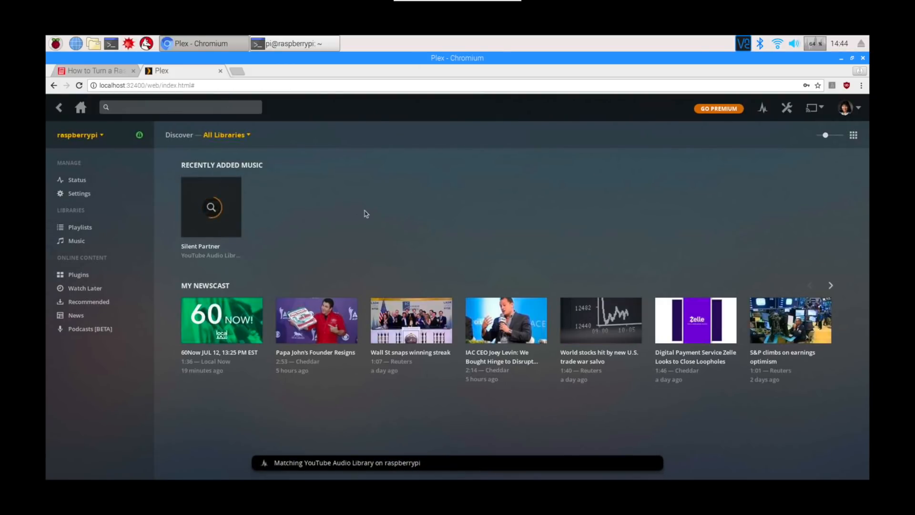
- Open the Music library and look through the tracks of Silent Partner's YouTube Audio Library album
click(88, 241)
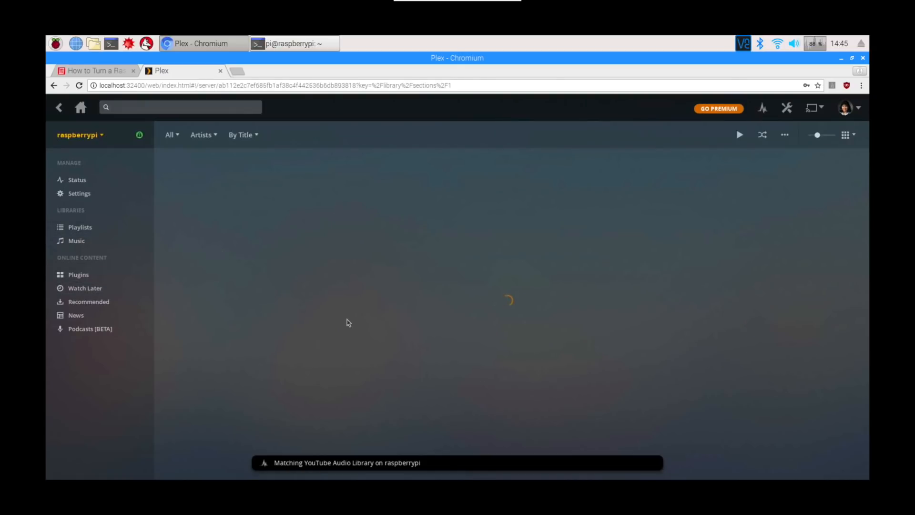
mouse_move(228, 210)
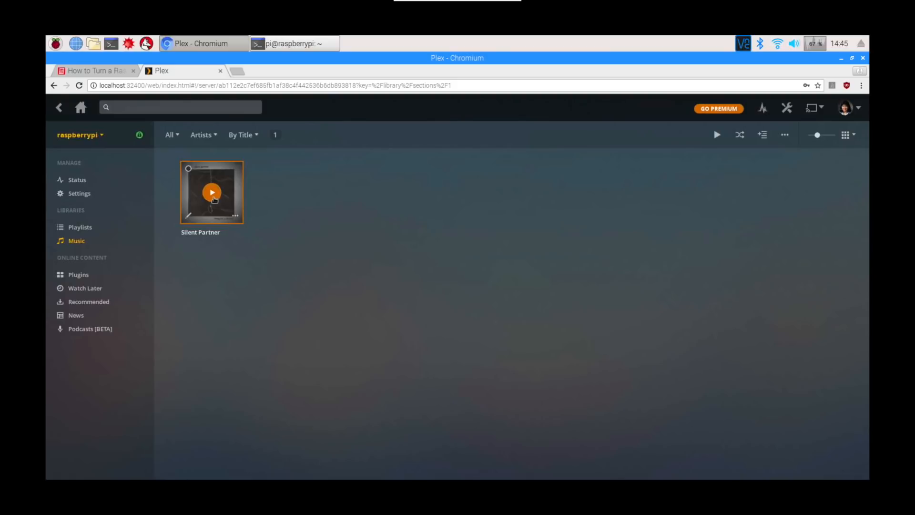
click(205, 210)
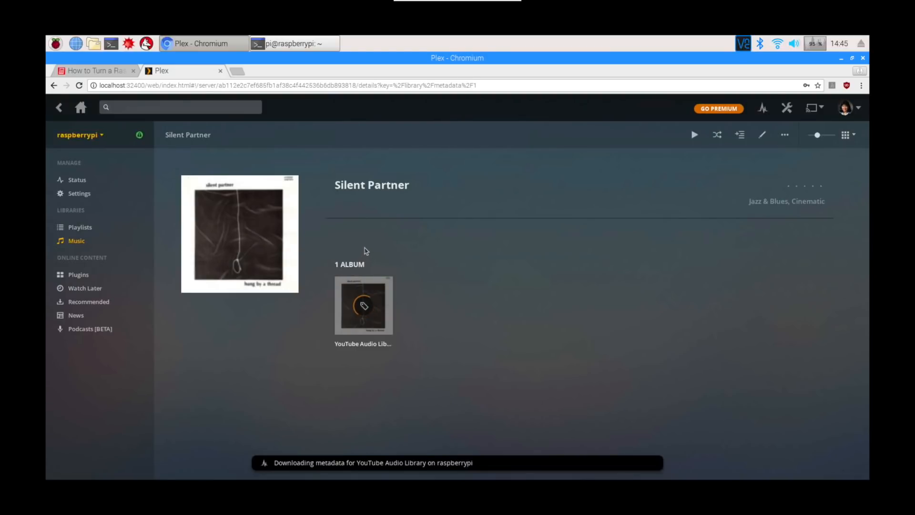
mouse_move(385, 313)
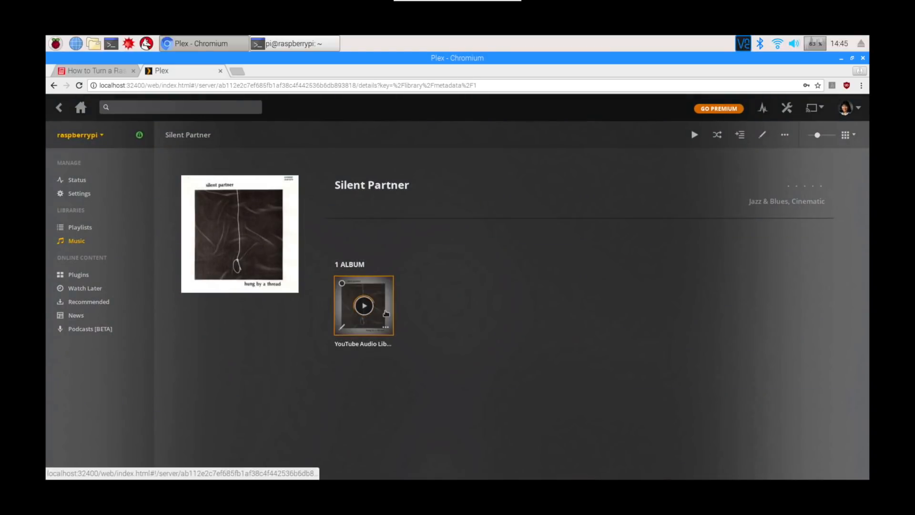
click(386, 313)
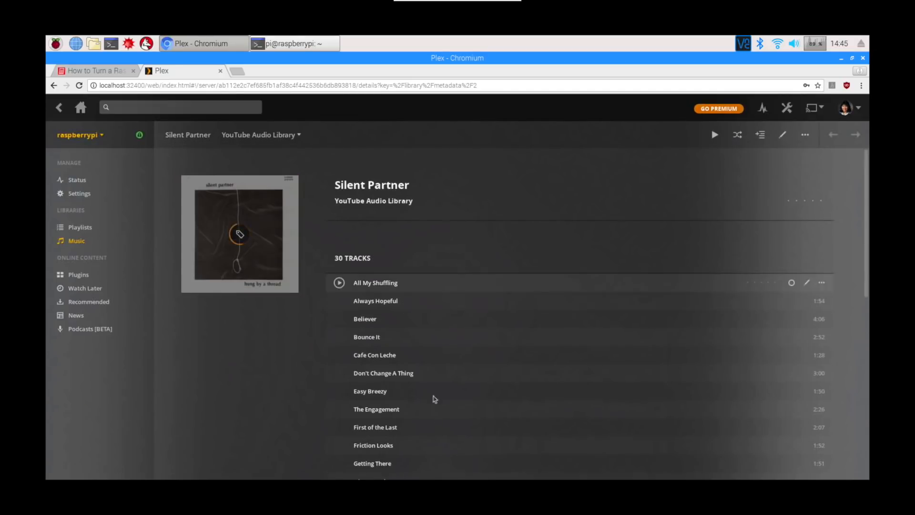
scroll(434, 401, down, 2)
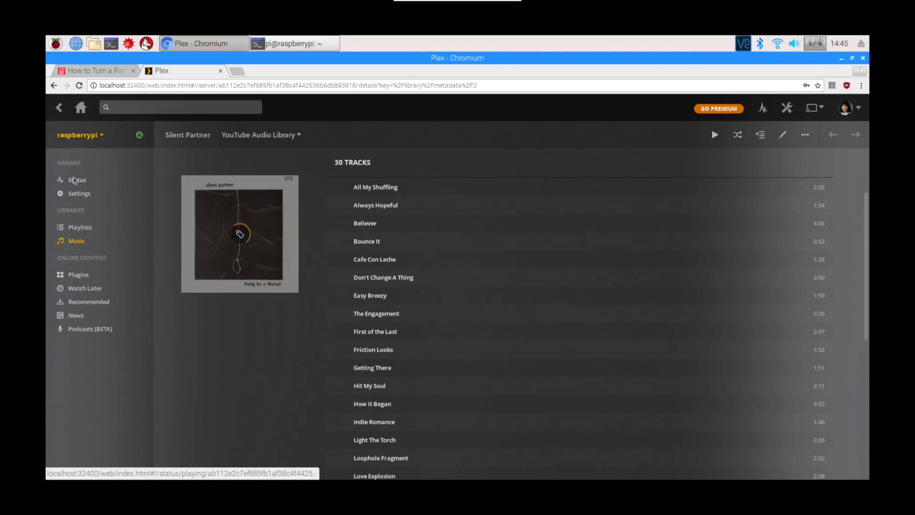
- Check the server's Now Playing status and return to the Plex home page
click(75, 183)
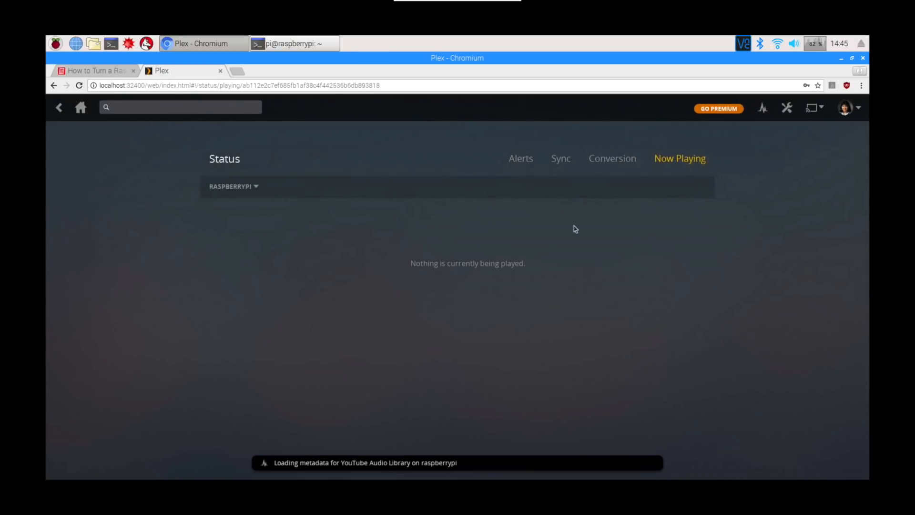
click(81, 108)
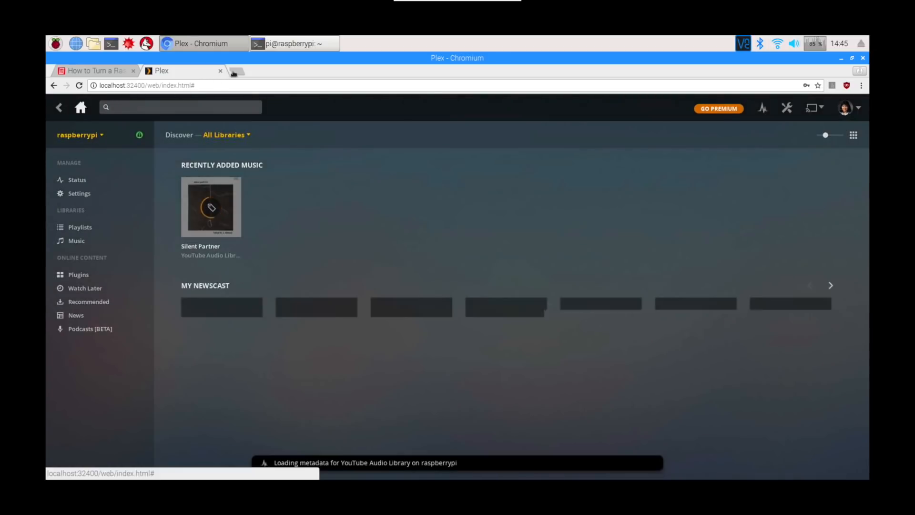
- Open alexa.amazon.com in a new browser tab and sign in with the prefilled account credentials
click(234, 72)
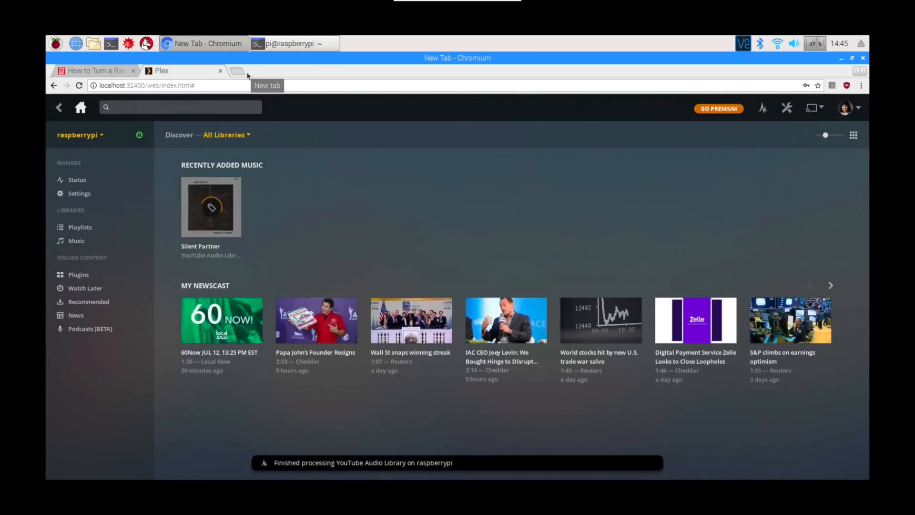
text(alexa.amazon)
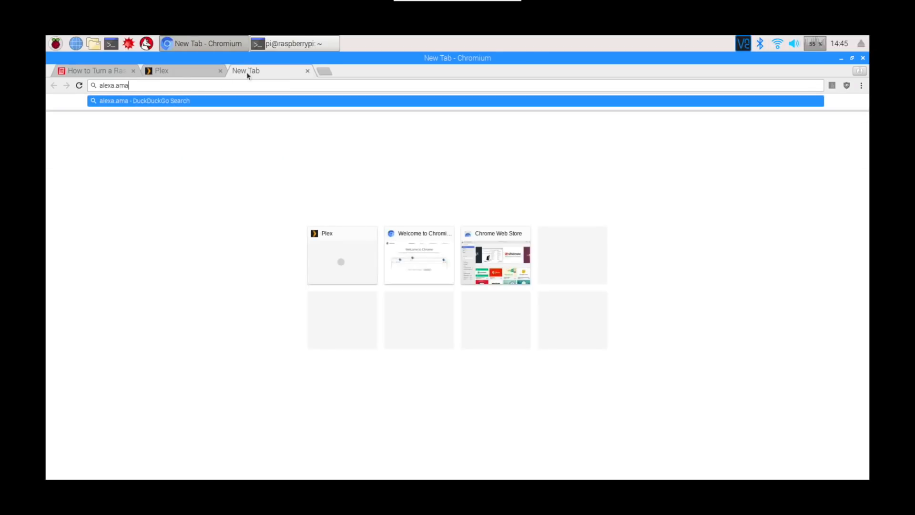
text(.com)
key(Return)
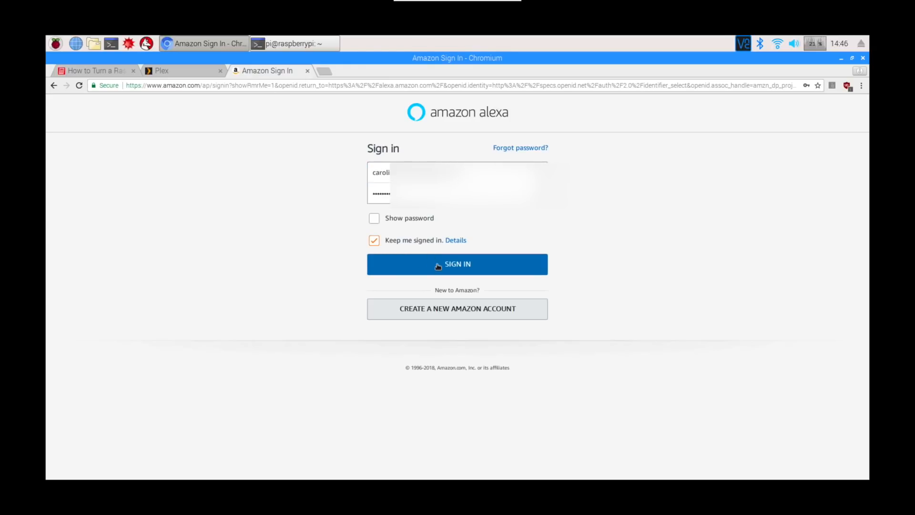
click(449, 265)
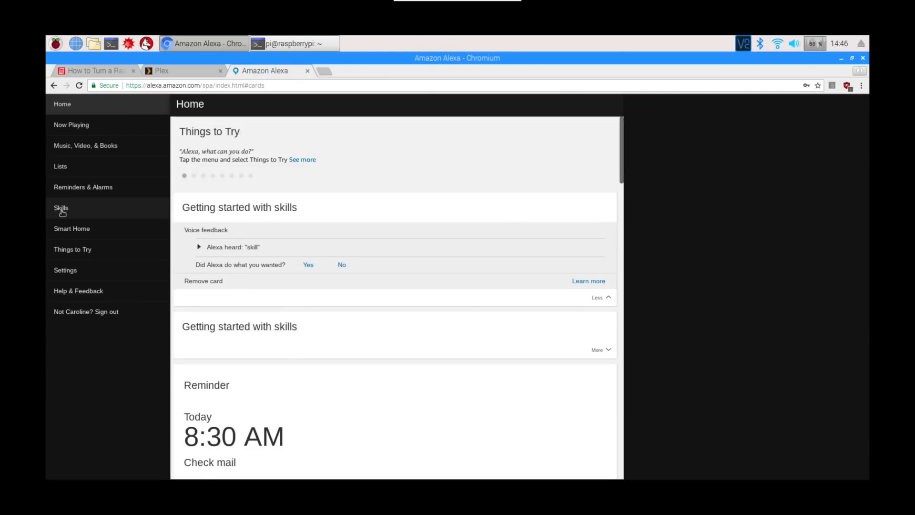
- Find the Plex skill among all Alexa skills, open its page and request to enable it
click(65, 209)
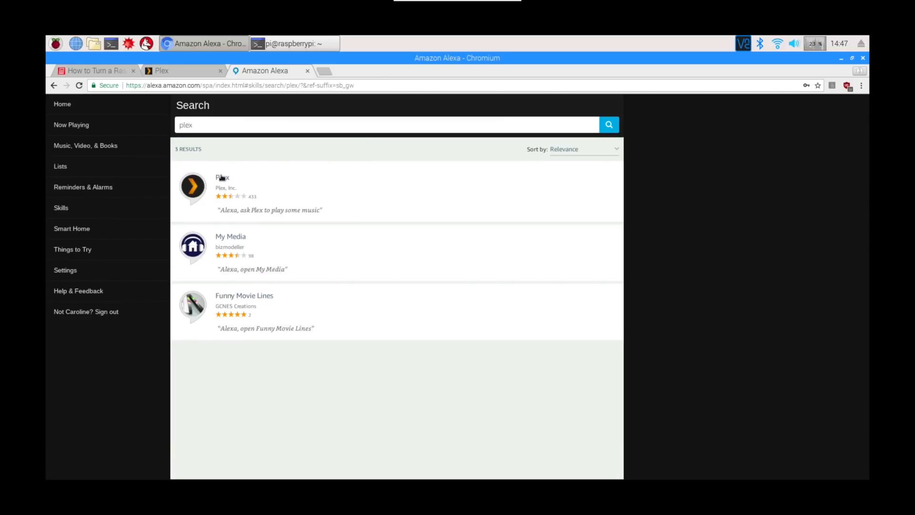
click(220, 177)
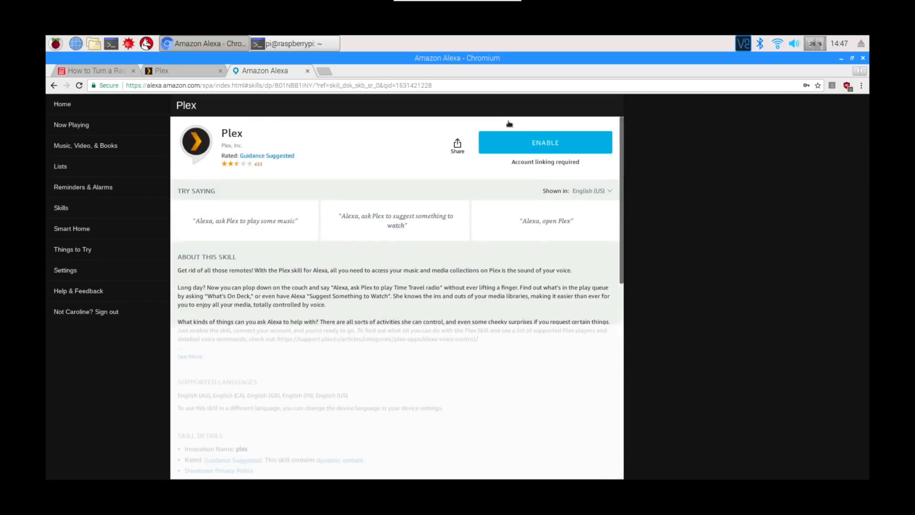
click(546, 143)
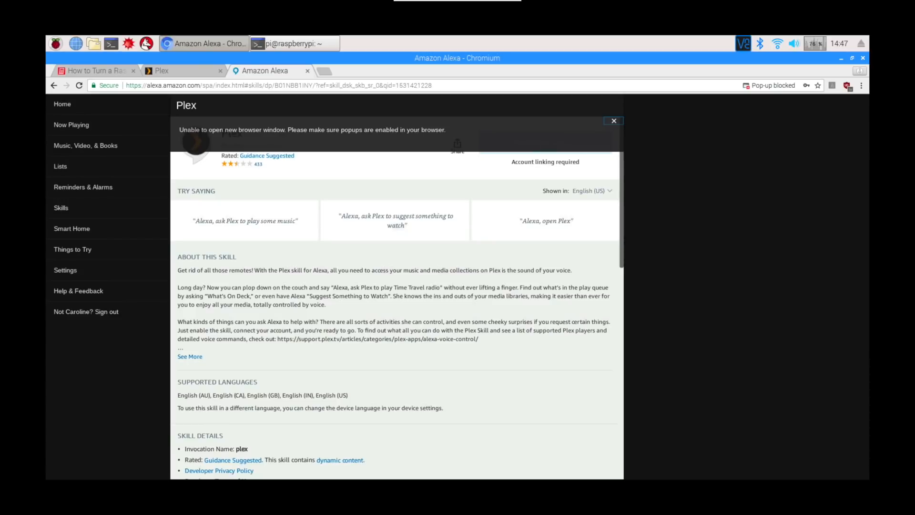
- Open the blocked plex.tv pop-up, authorize Amazon Alexa to access the Plex account and close the account linking page
click(770, 86)
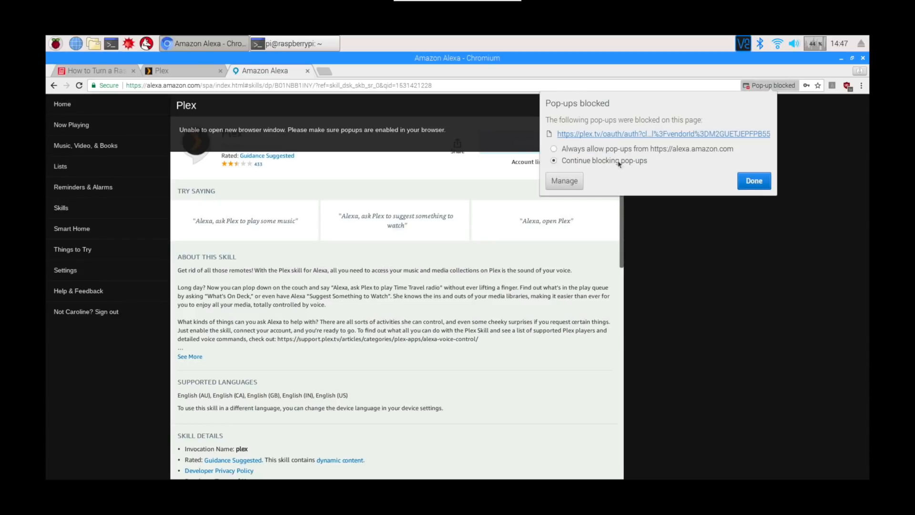
click(617, 135)
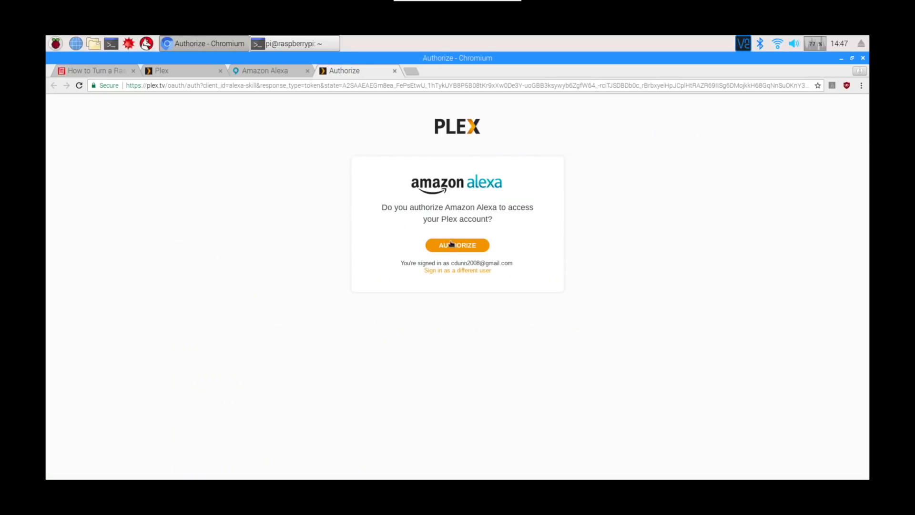
click(460, 248)
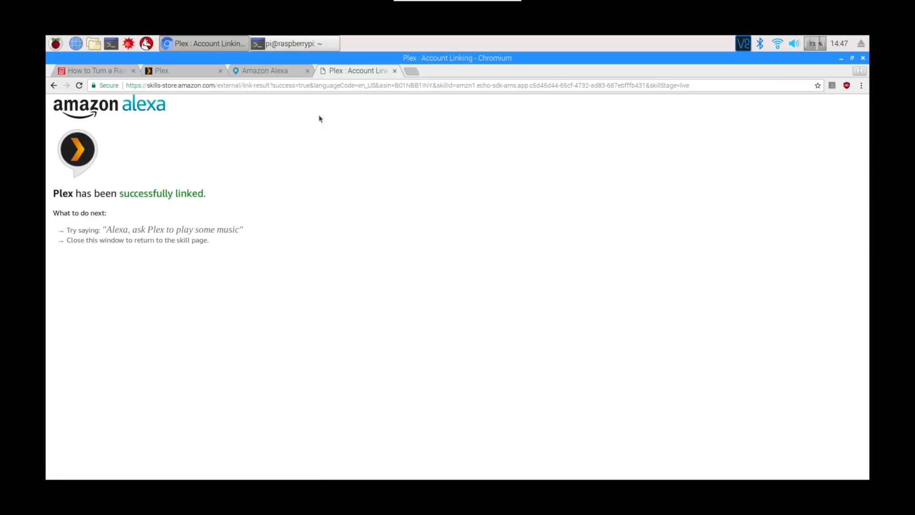
click(395, 71)
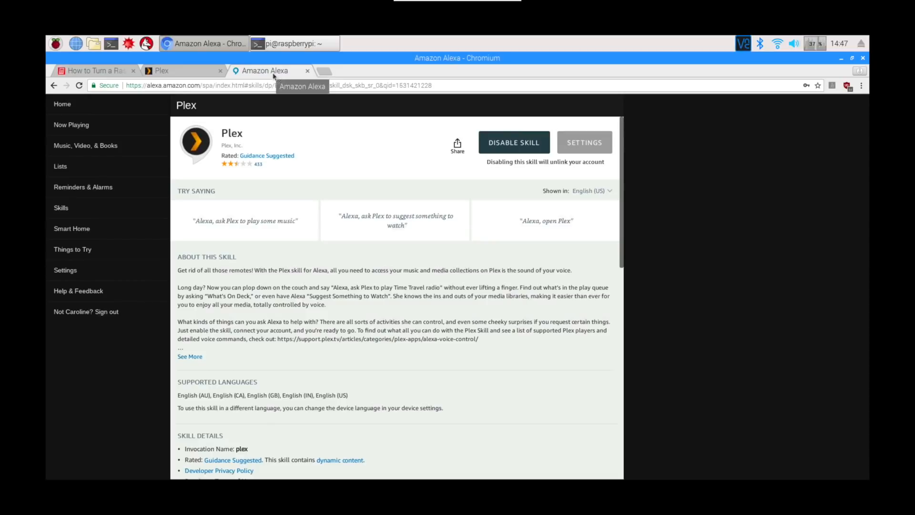
- Check the account linking status in the Plex skill's settings and return to the skill page
click(584, 142)
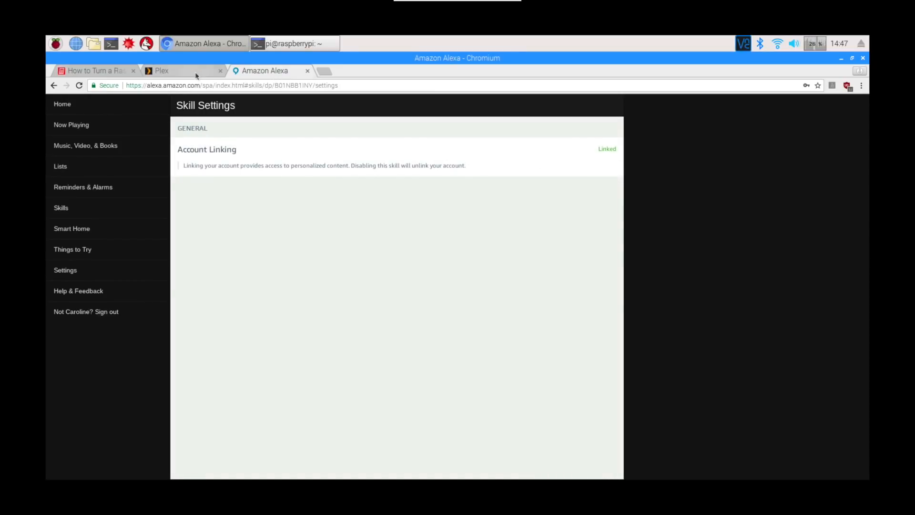
click(54, 86)
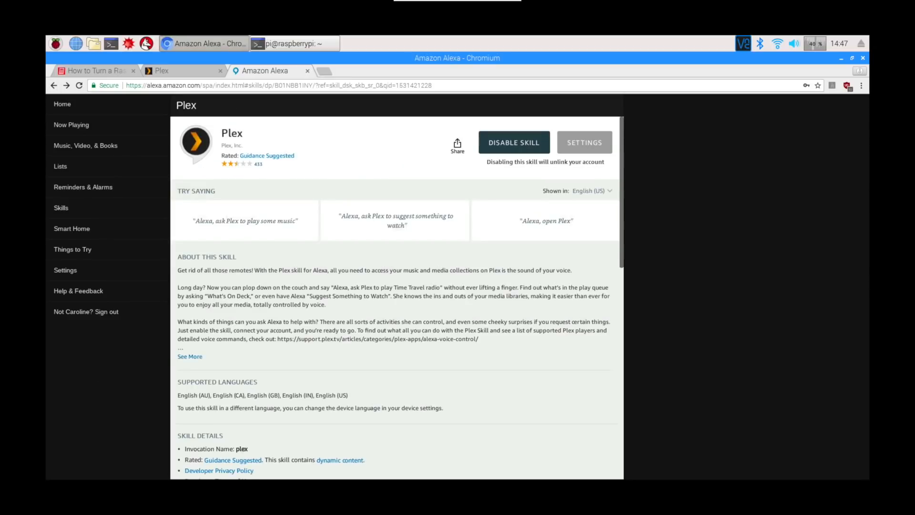